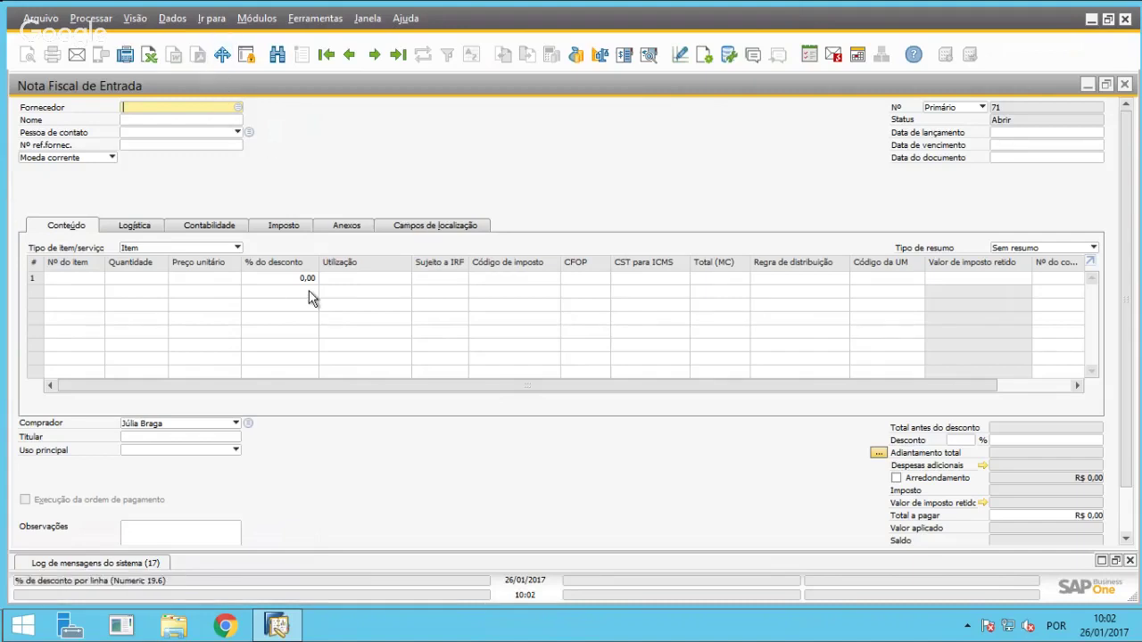
pyautogui.click(238, 108)
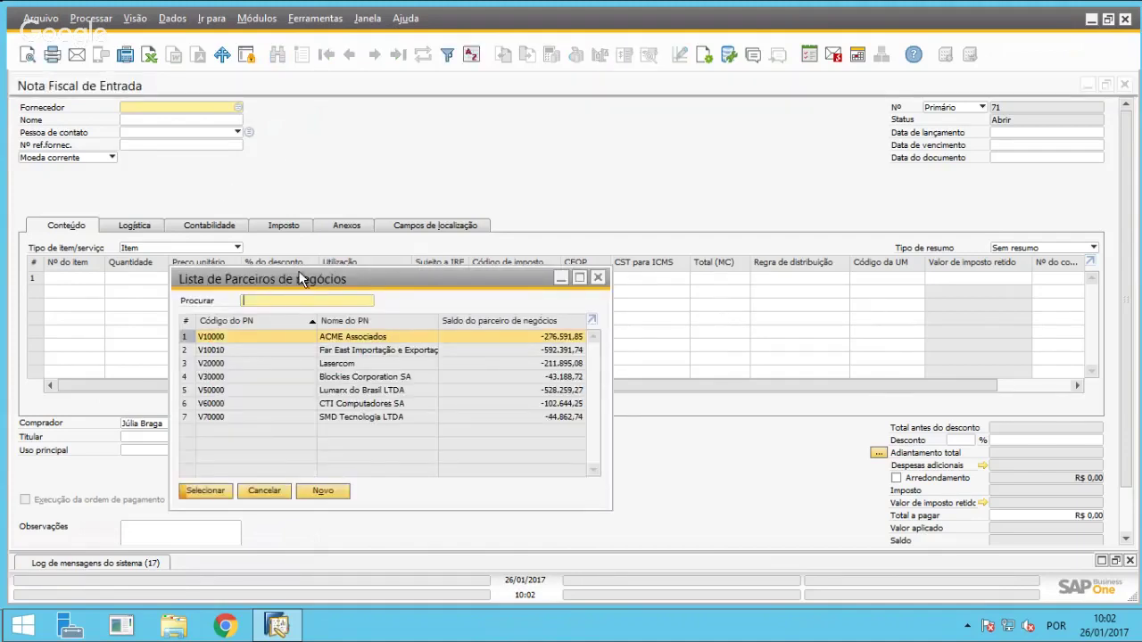
pyautogui.moveTo(298, 270); pyautogui.dragTo(410, 158)
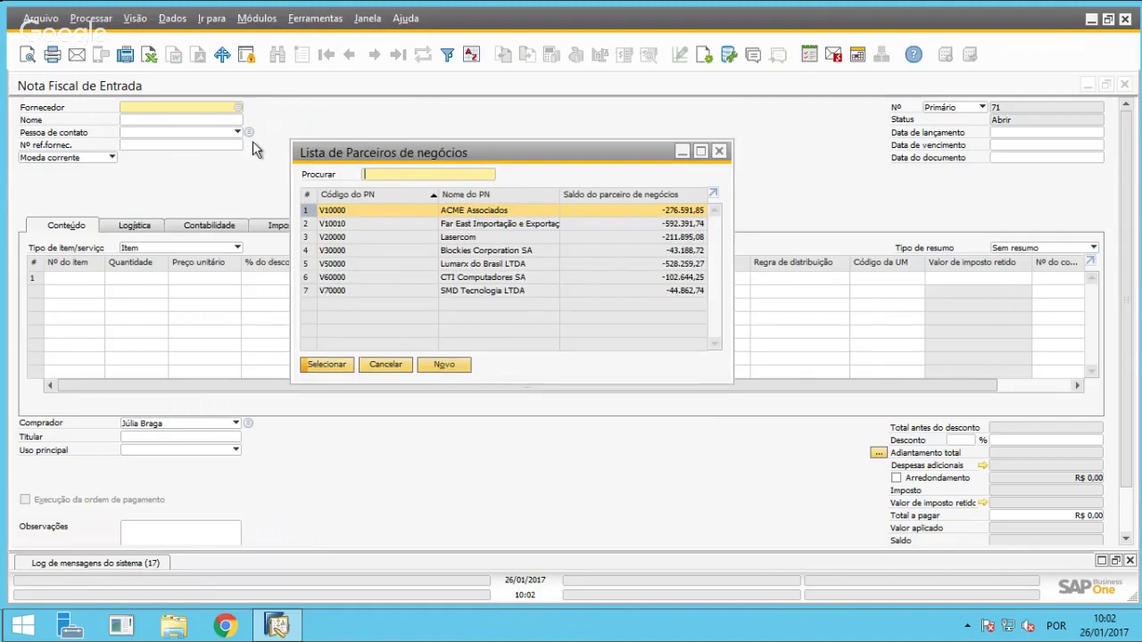
pyautogui.press('Escape')
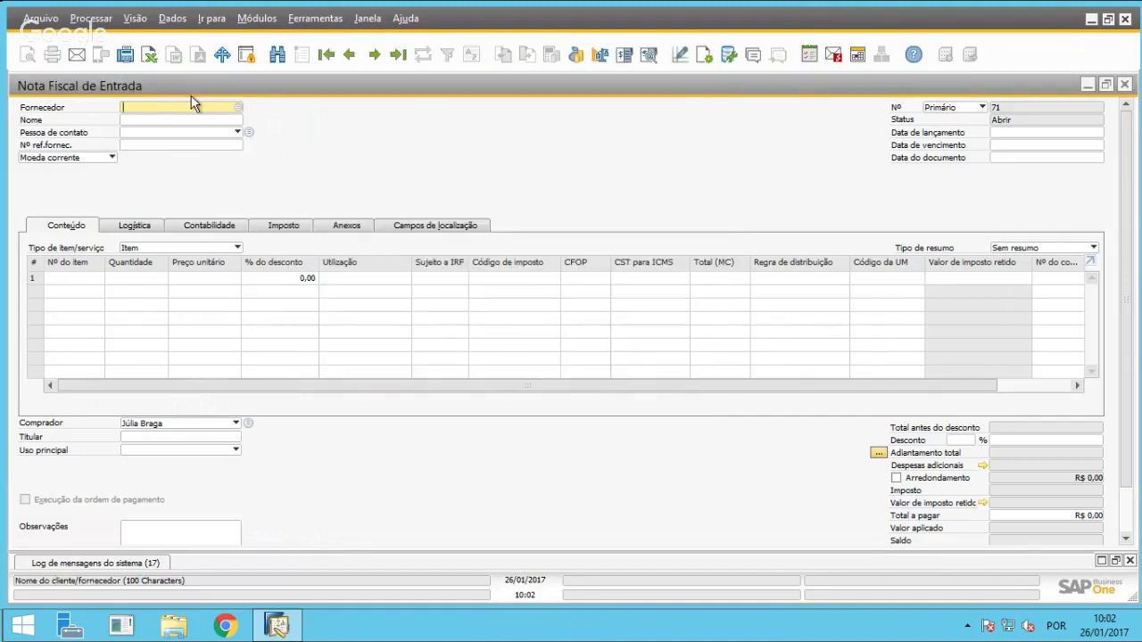
# Choose ACME Associados (V10000) from the business partner list as the invoice's supplier.
pyautogui.click(237, 108)
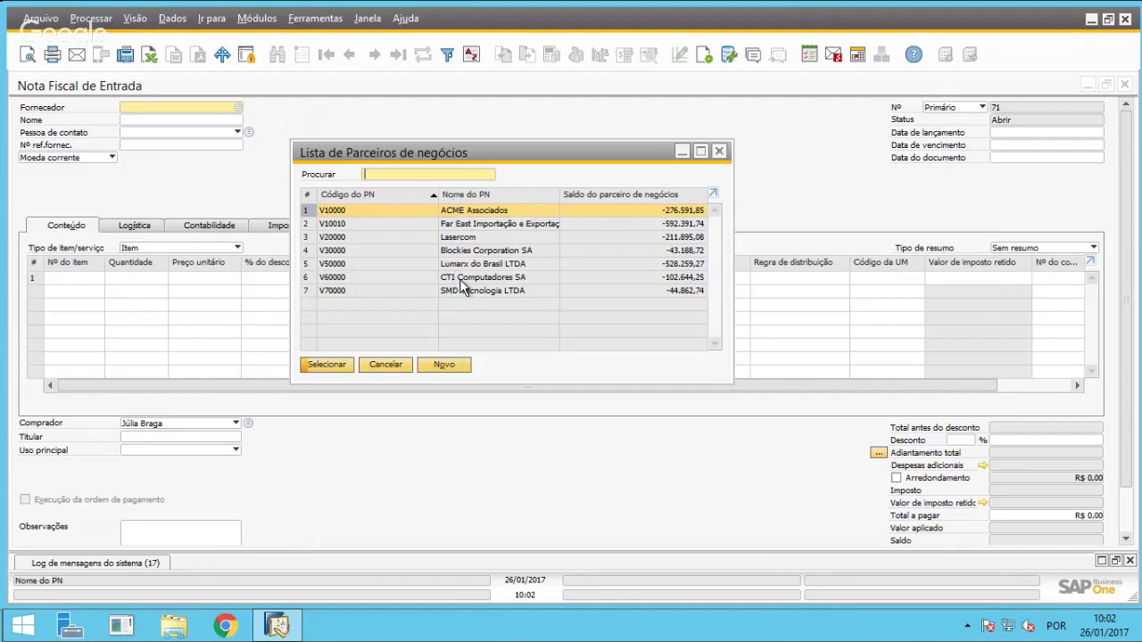
pyautogui.click(450, 237)
pyautogui.click(459, 211)
pyautogui.click(326, 365)
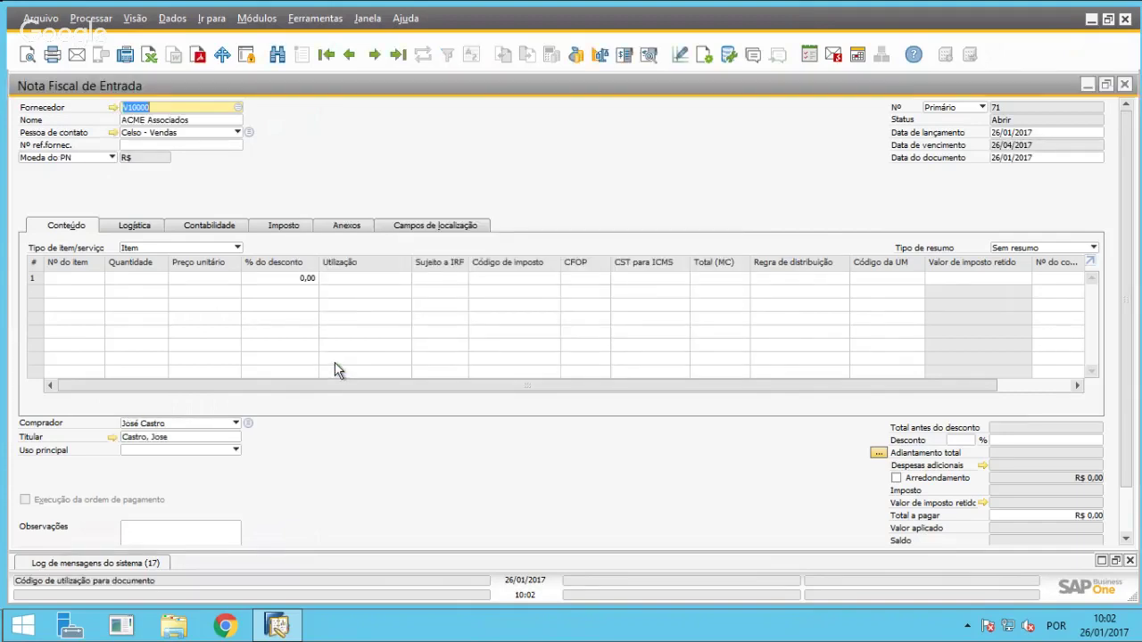
pyautogui.press('Tab')
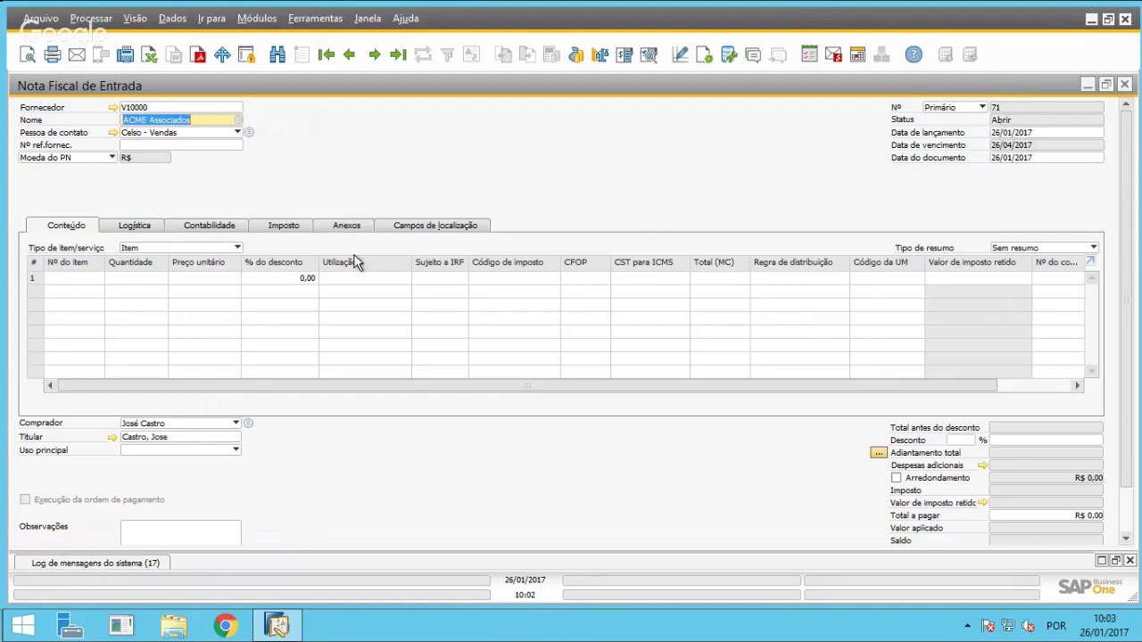
# Add item A00001 to the first invoice line from the item list, adjusting the list's column widths to fit the descriptions.
pyautogui.click(88, 279)
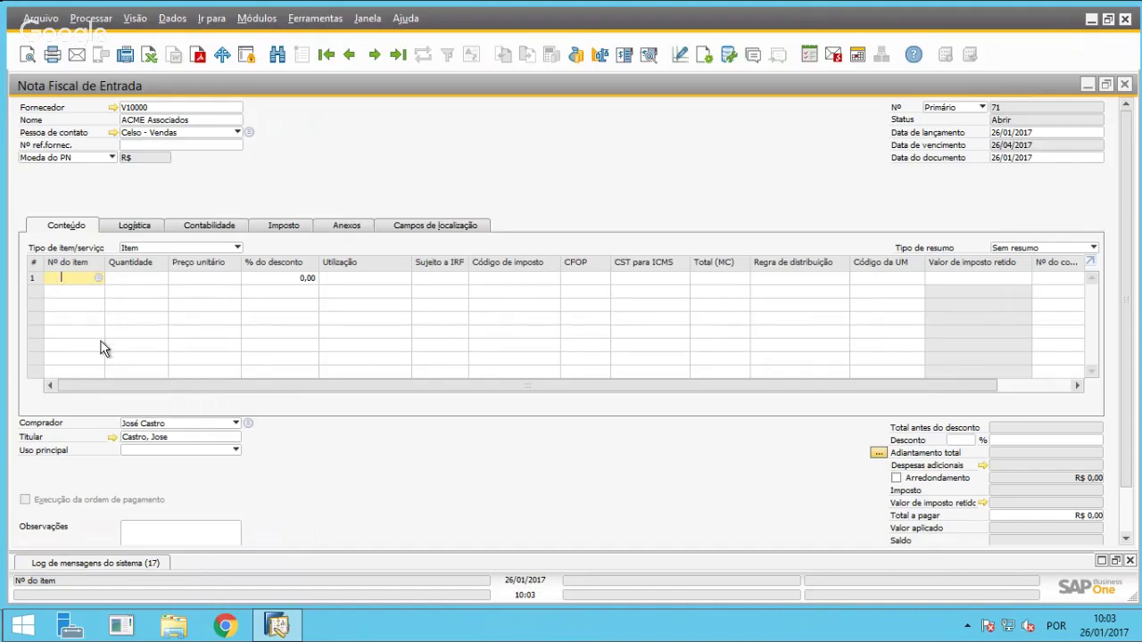
pyautogui.click(97, 277)
pyautogui.moveTo(326, 280); pyautogui.dragTo(463, 237)
pyautogui.click(135, 18)
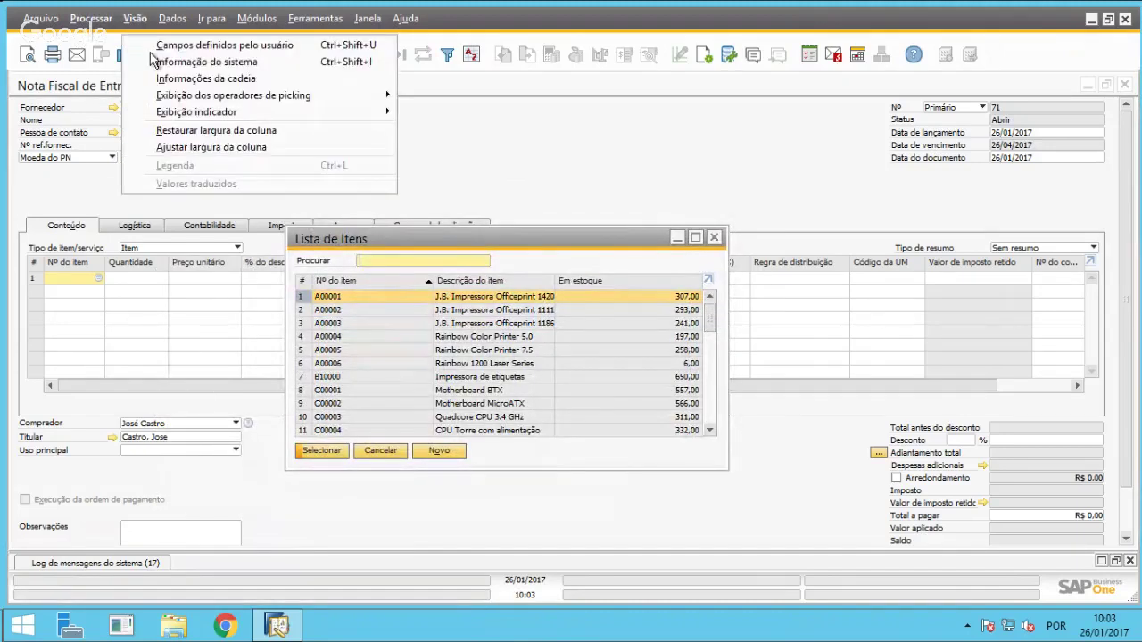
pyautogui.click(184, 147)
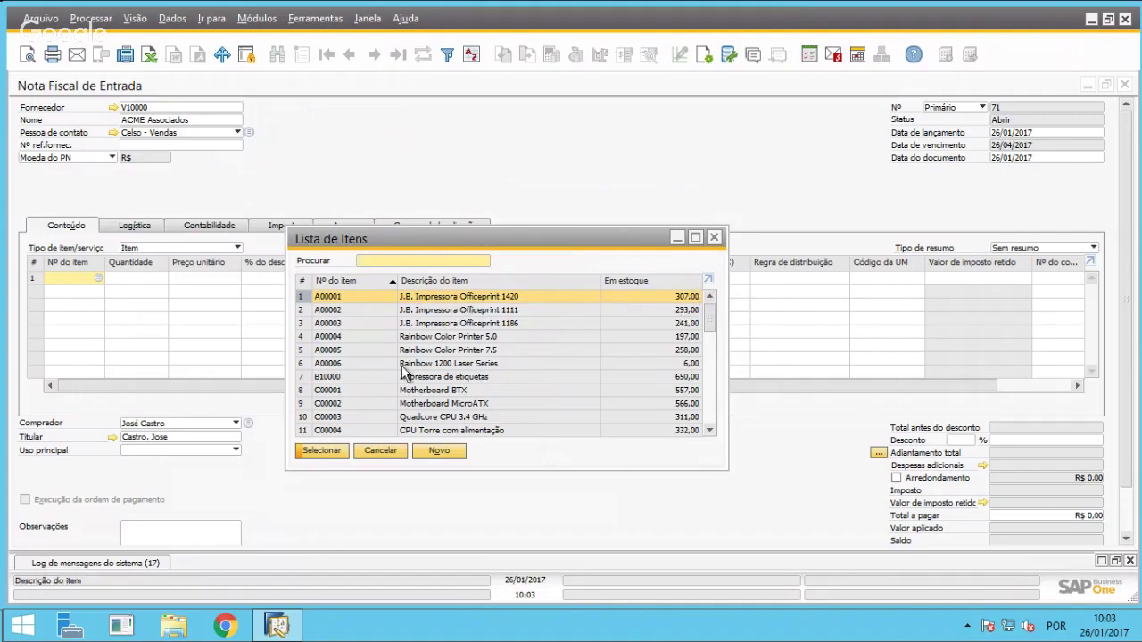
pyautogui.click(331, 451)
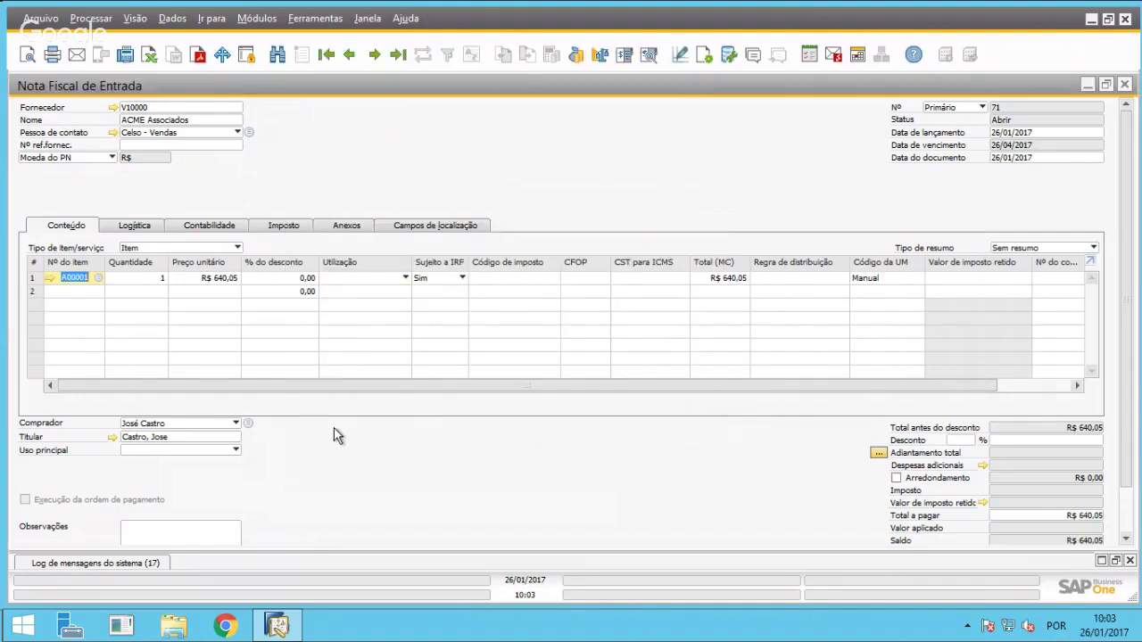
# Set the quantity of item A00001 to 3 and check its unit price.
pyautogui.press('Tab')
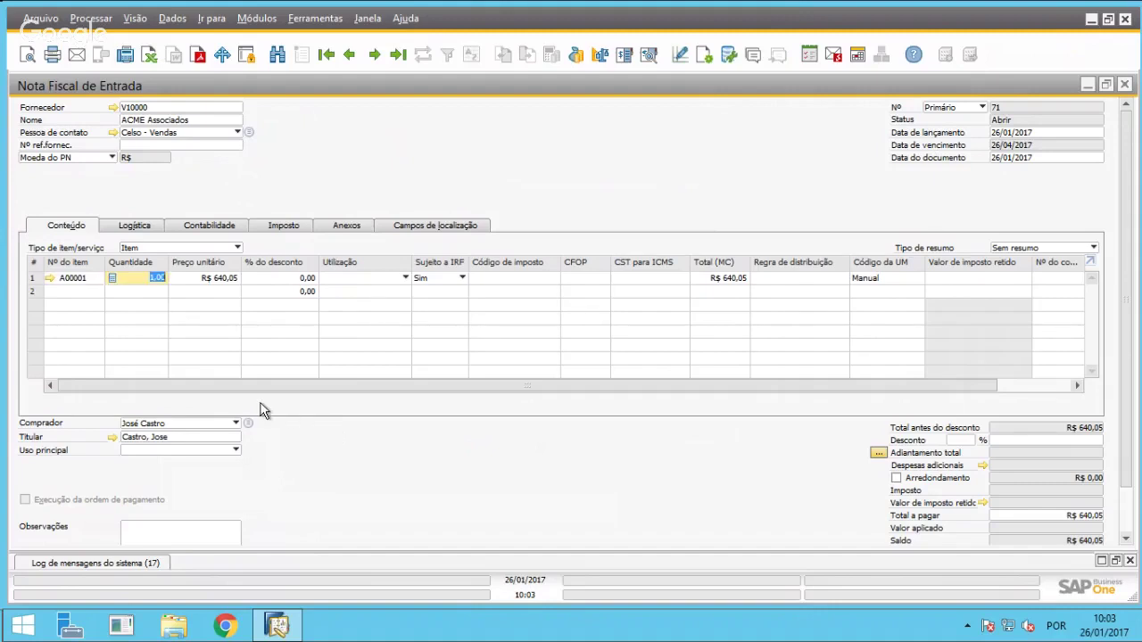
pyautogui.write('3')
pyautogui.press('Tab')
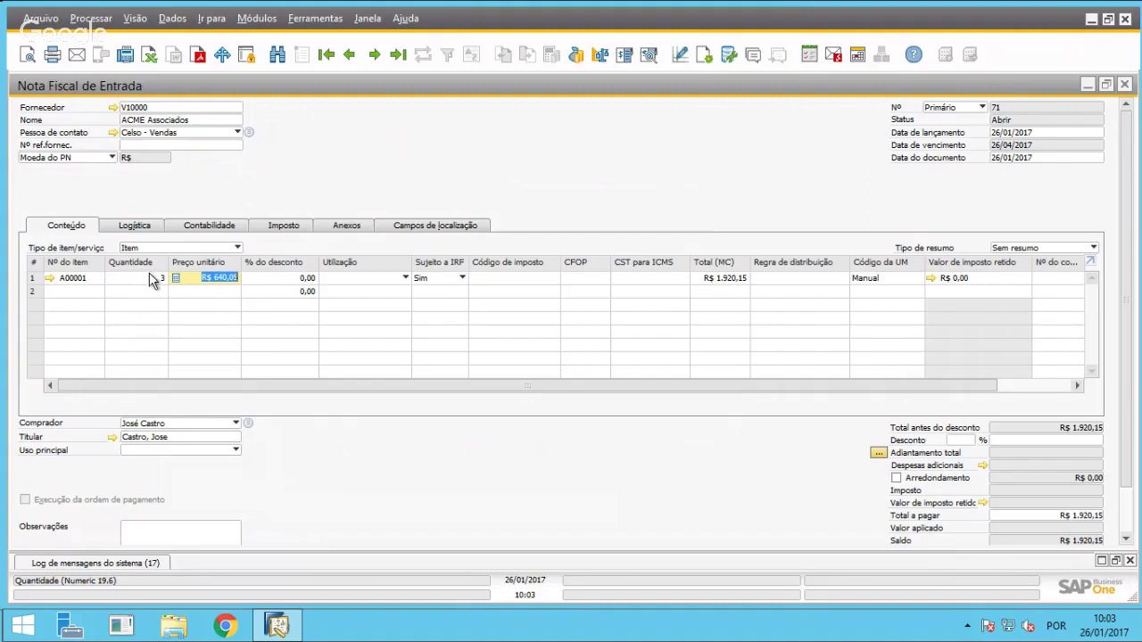
pyautogui.press('Tab')
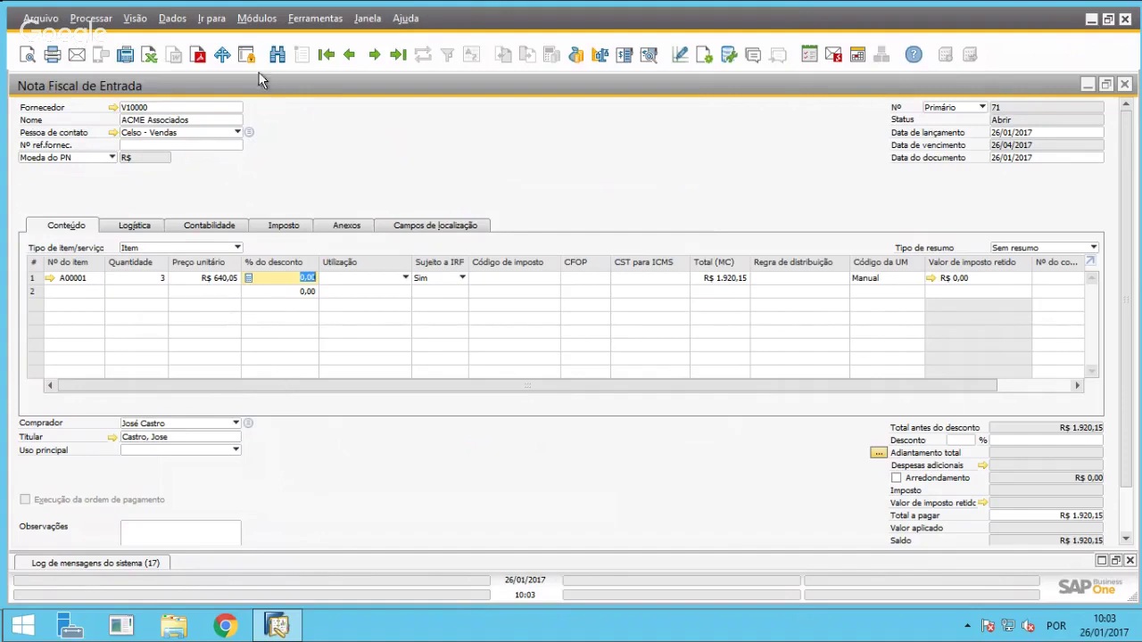
pyautogui.click(214, 289)
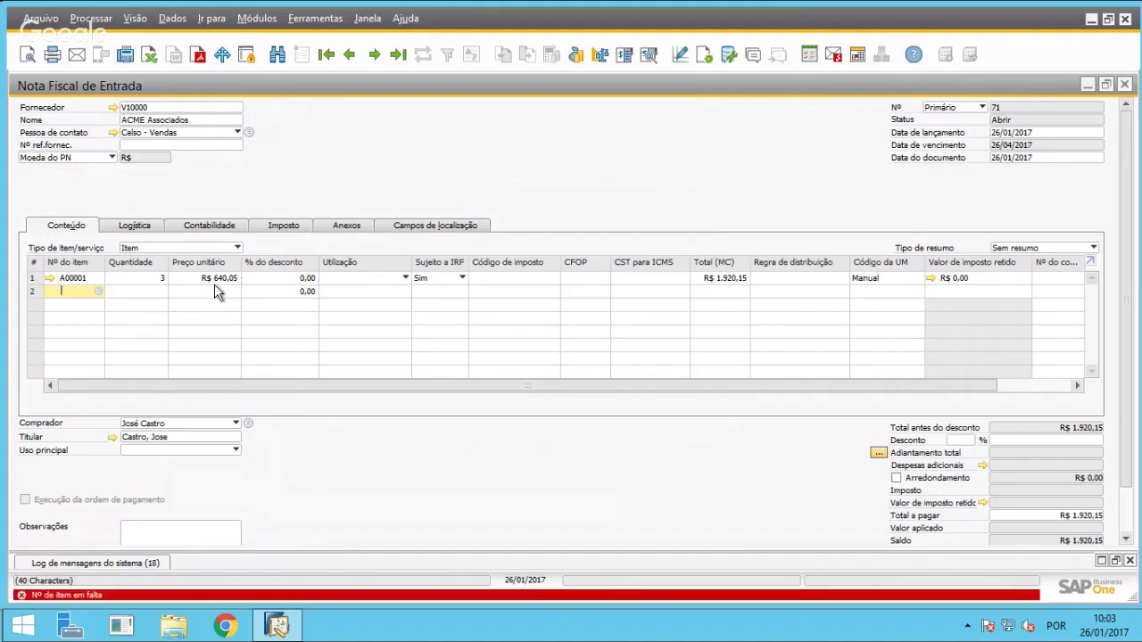
pyautogui.click(214, 279)
pyautogui.moveTo(210, 279); pyautogui.dragTo(239, 278)
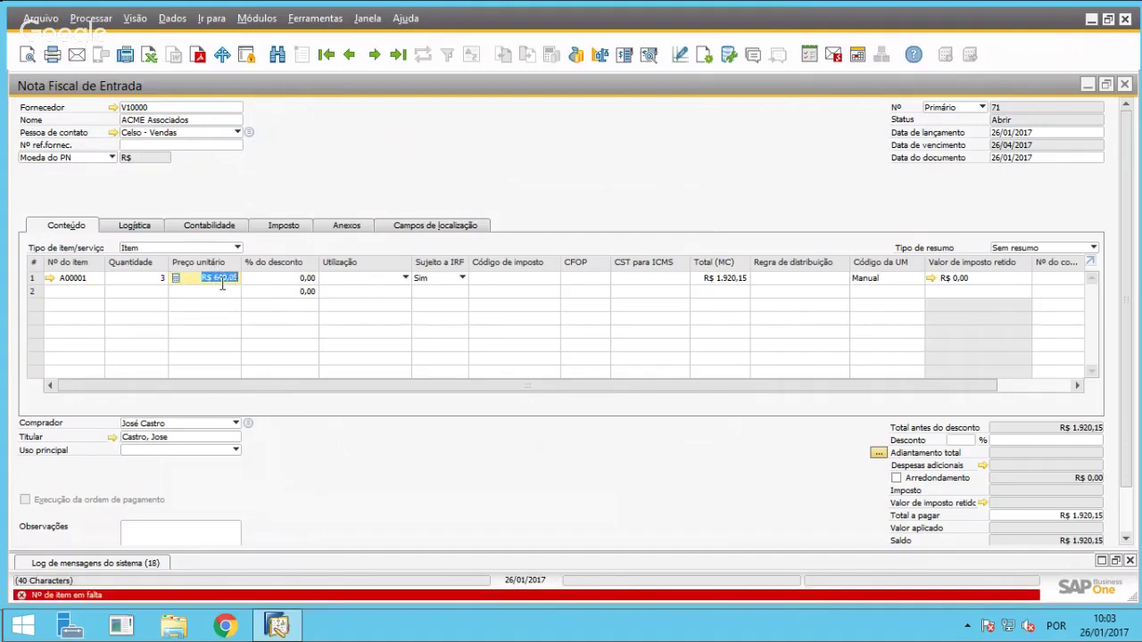
# Set the item line's usage to Compra Comercial and inspect the configuration of its assigned tax code.
pyautogui.click(350, 280)
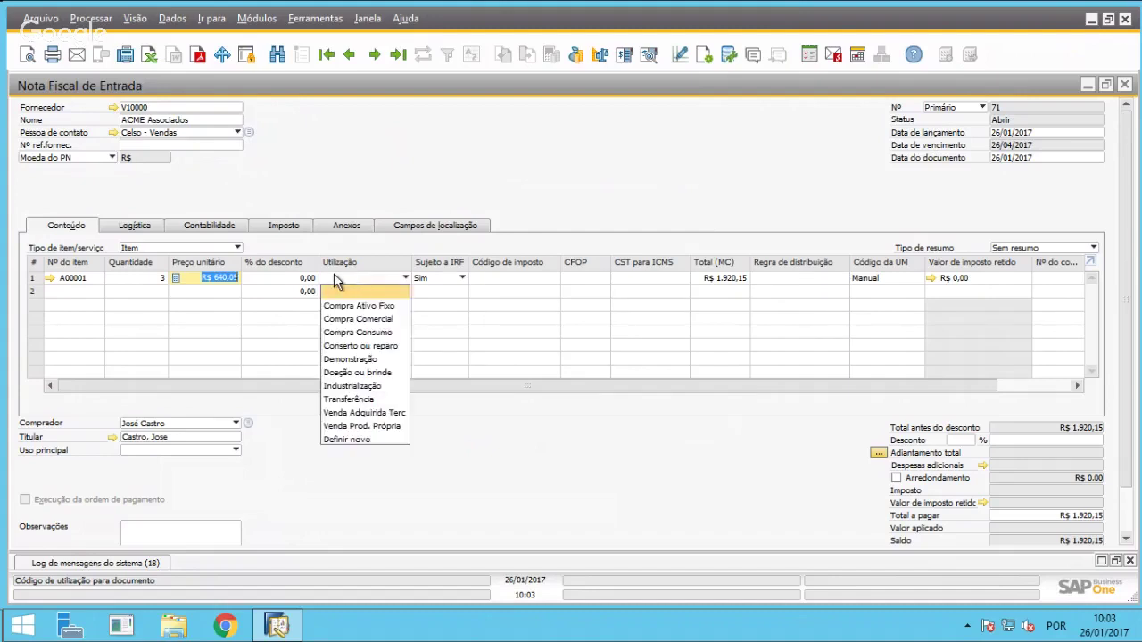
pyautogui.click(373, 319)
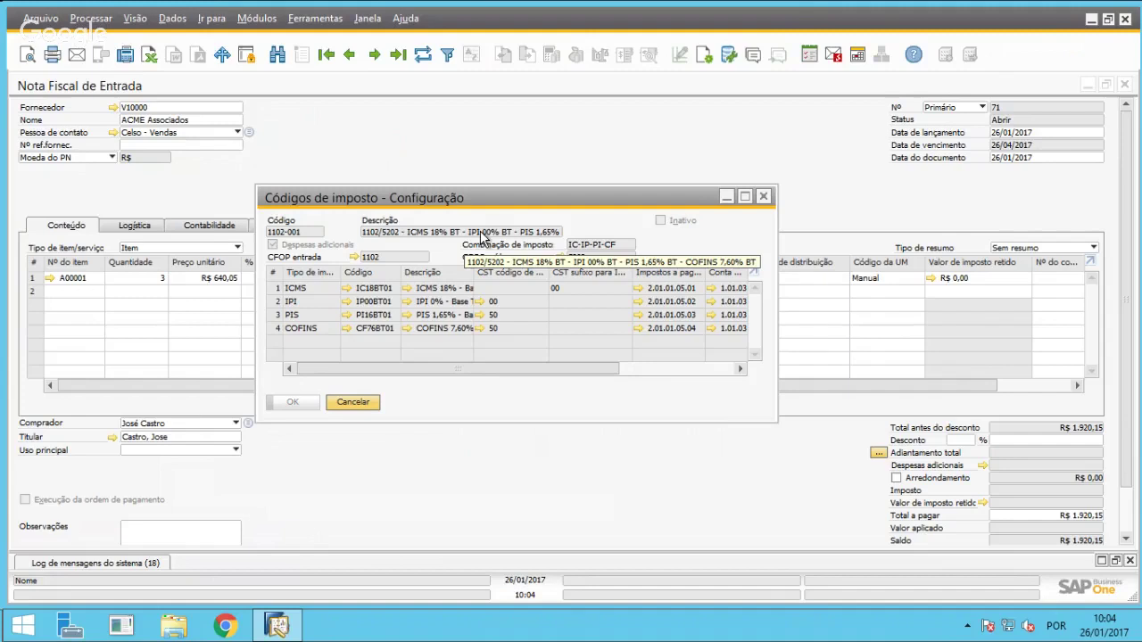
pyautogui.click(348, 401)
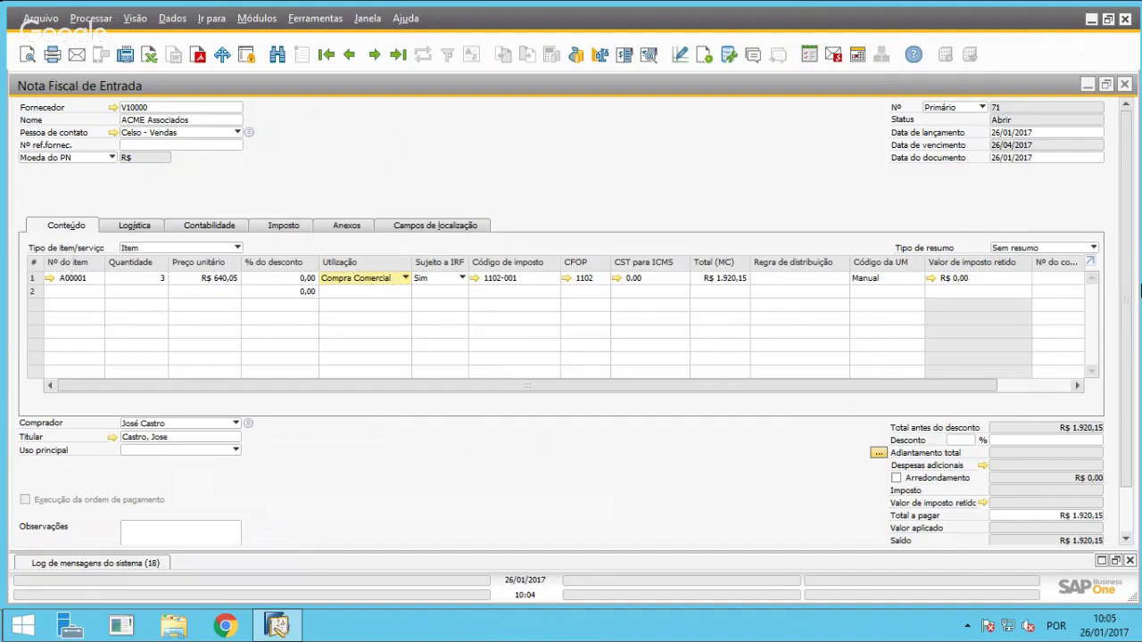
# Review the invoice totals and the logistics details with the recipient, pay-to address and shipping type.
pyautogui.moveTo(1126, 257)
pyautogui.mouseDown()
pyautogui.moveTo(1129, 353)
pyautogui.moveTo(1126, 243)
pyautogui.mouseUp()
pyautogui.moveTo(1125, 461); pyautogui.dragTo(1071, 513)
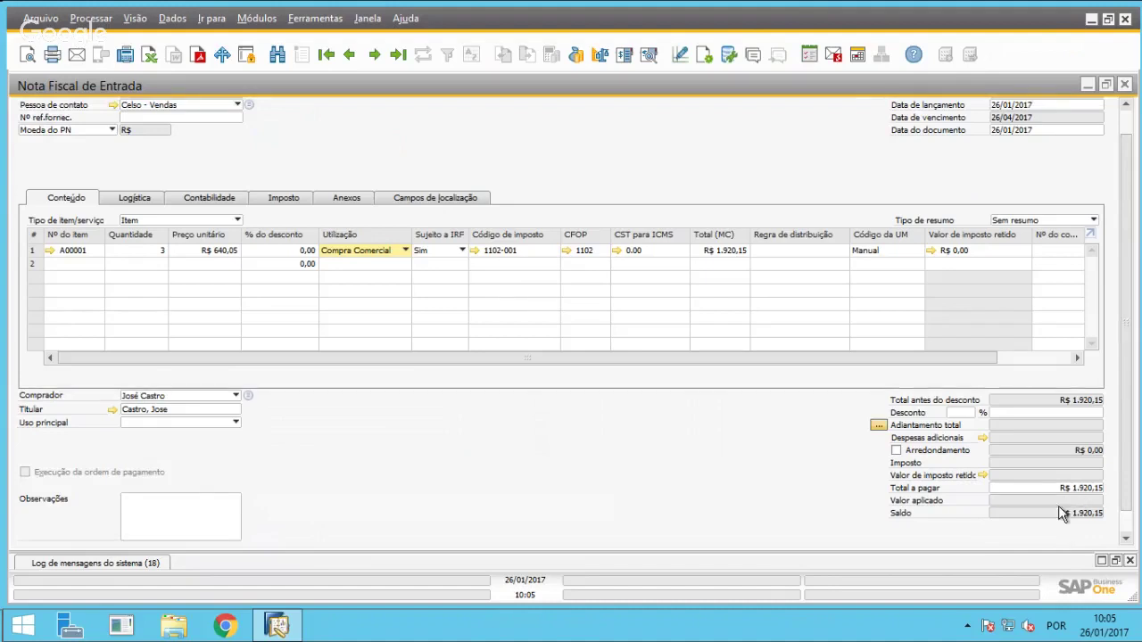
pyautogui.scroll(1, 1129, 446)
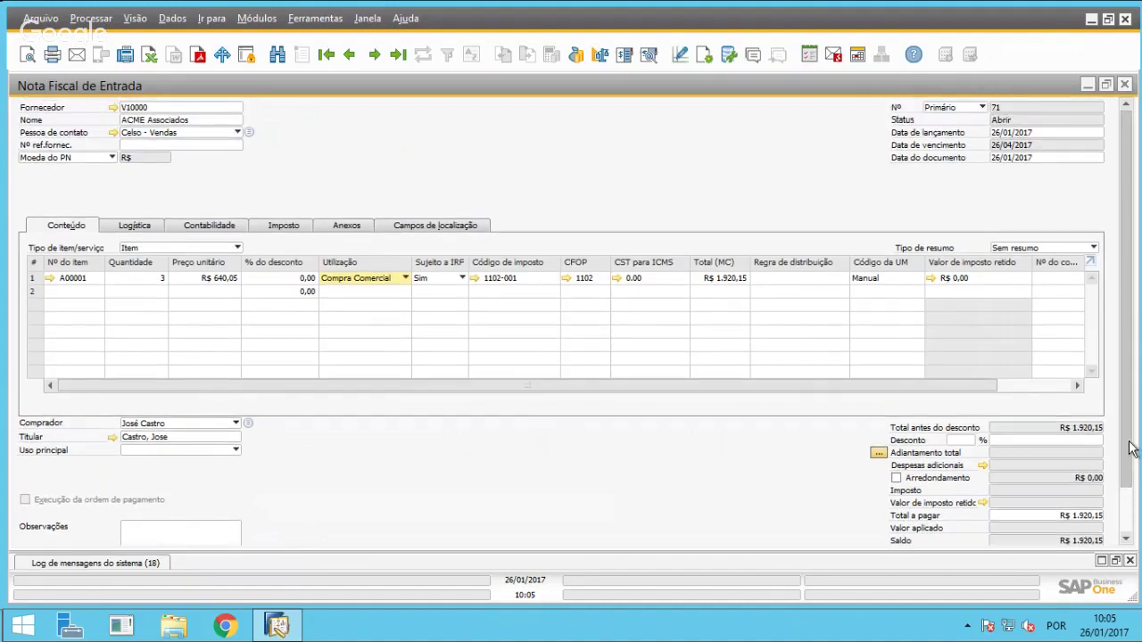
pyautogui.click(106, 225)
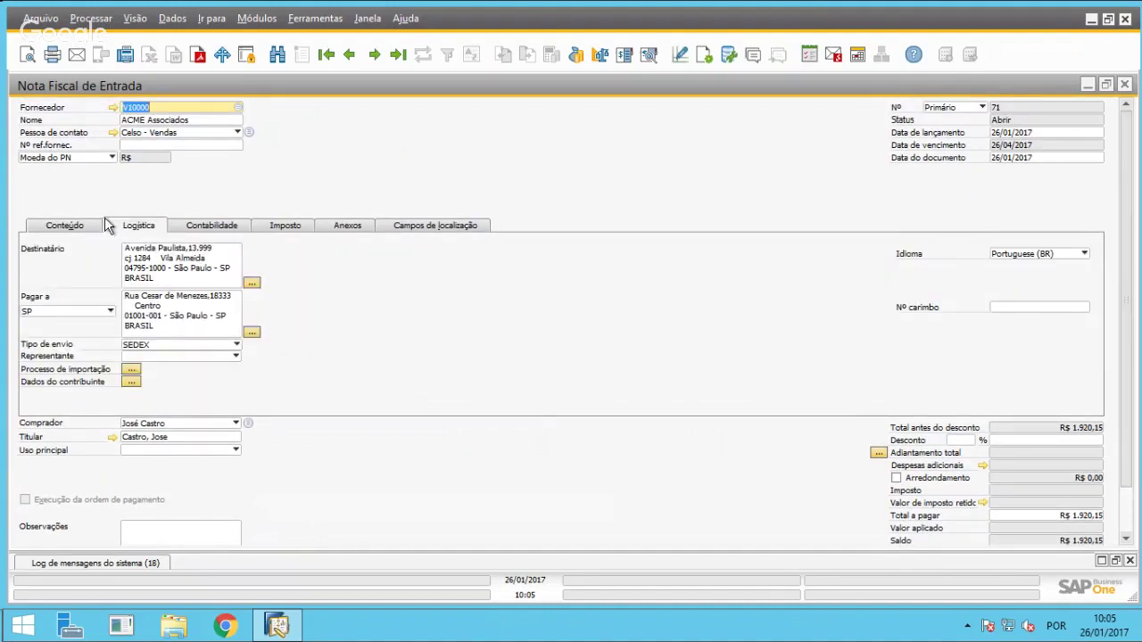
pyautogui.click(92, 225)
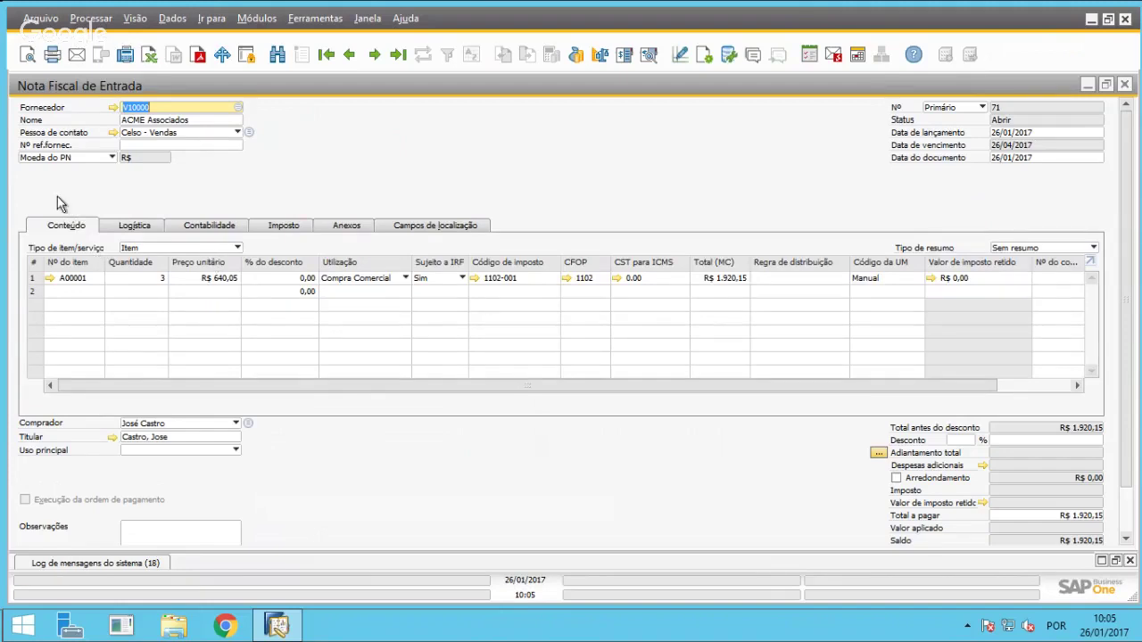
pyautogui.click(136, 227)
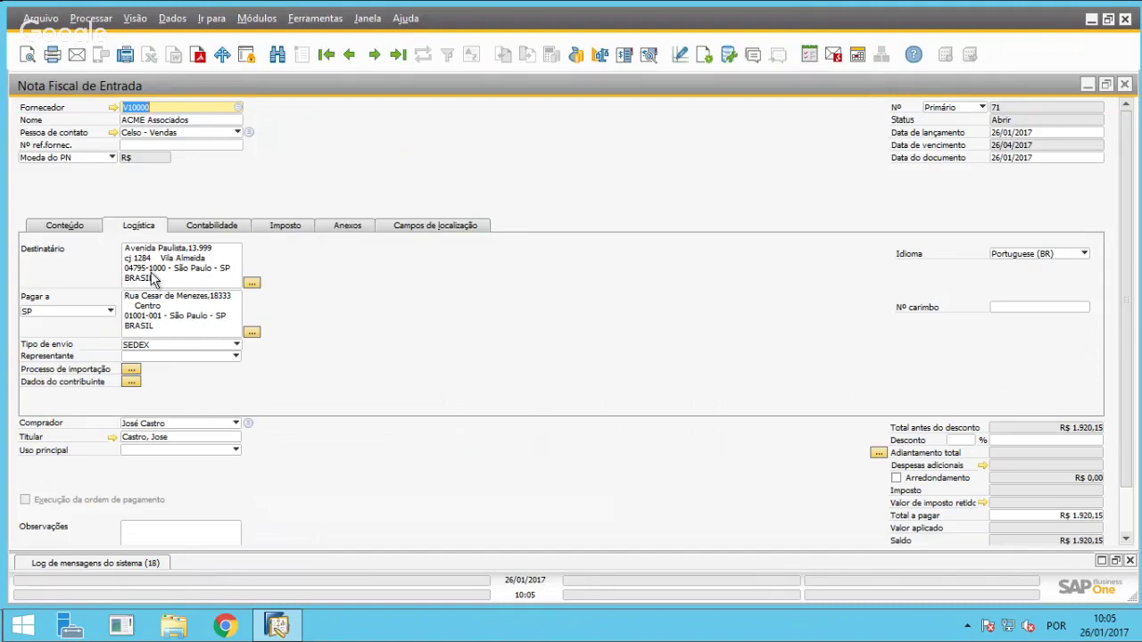
# Select 30, 60 e 90 dias as the payment terms in the accounting details and review the installment schedule.
pyautogui.click(191, 225)
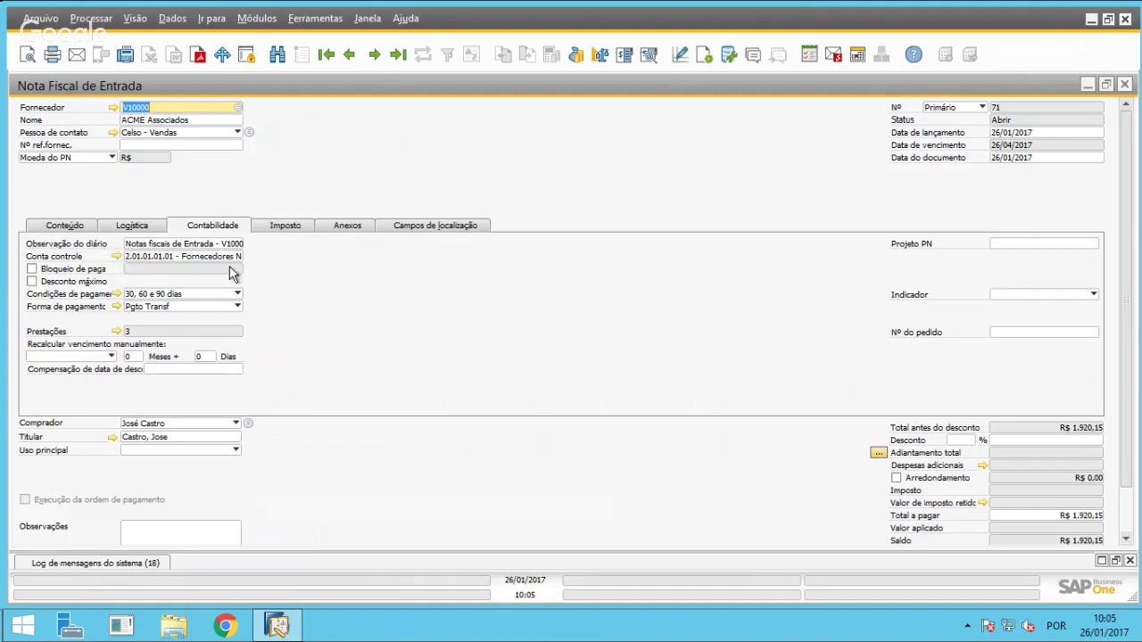
pyautogui.click(214, 298)
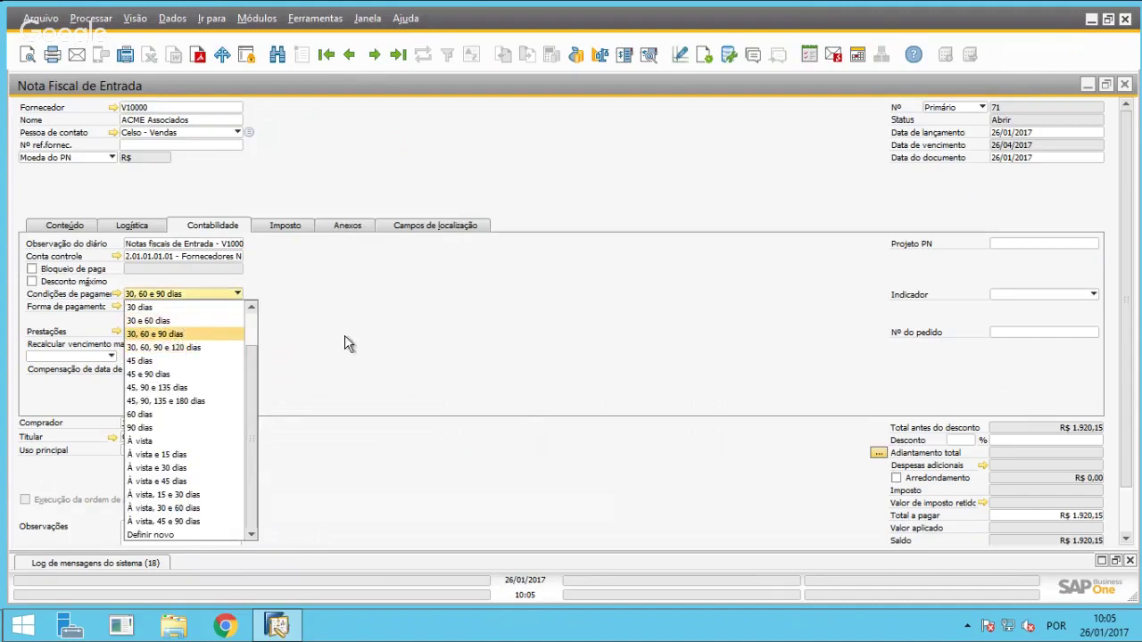
pyautogui.click(174, 336)
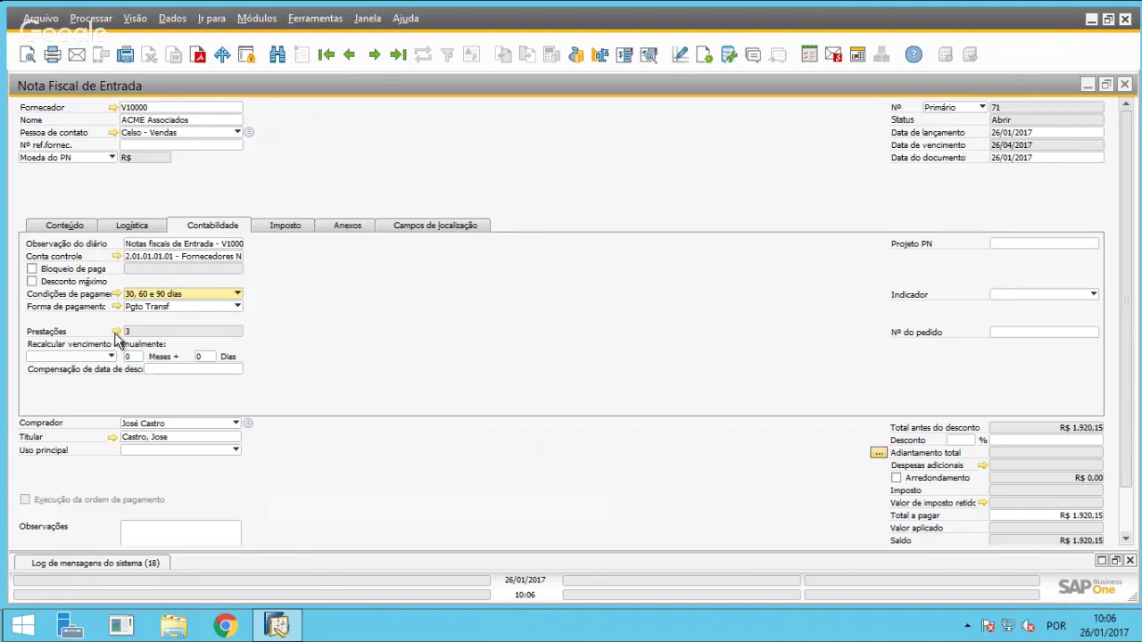
pyautogui.click(116, 334)
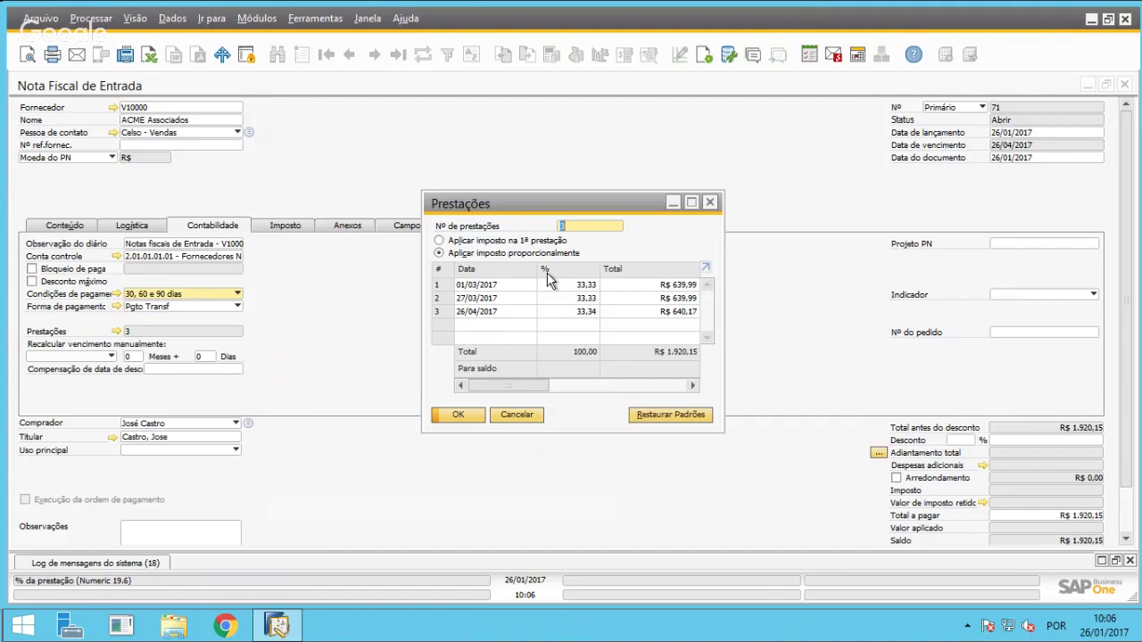
pyautogui.click(497, 284)
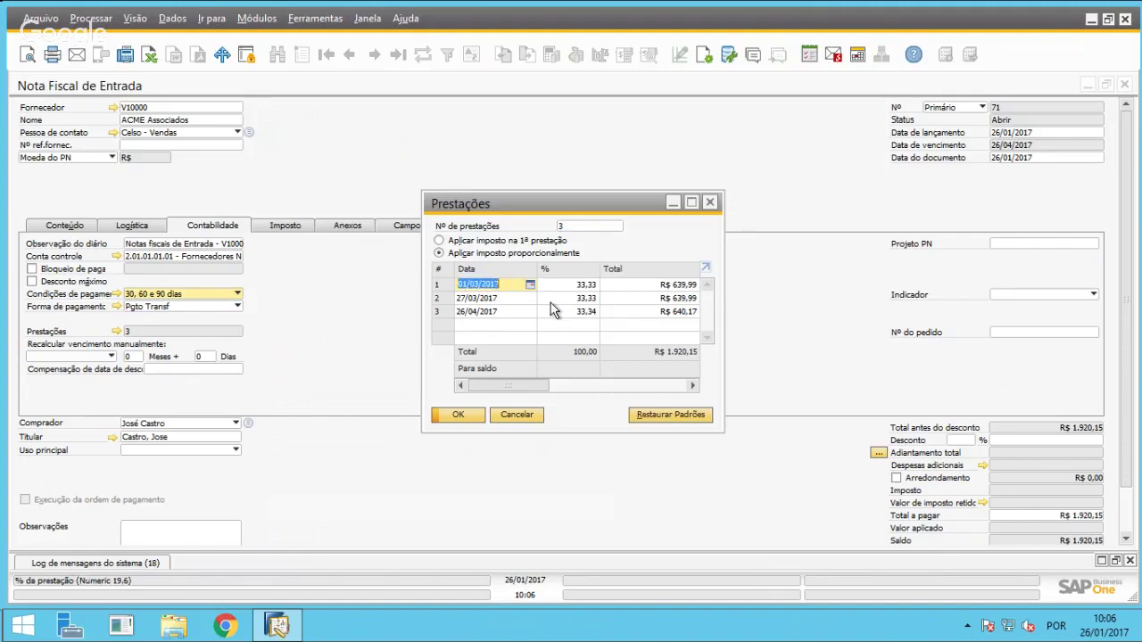
pyautogui.click(516, 415)
# Enter 9875 as the external nota fiscal number in the invoice's tax details.
pyautogui.click(292, 224)
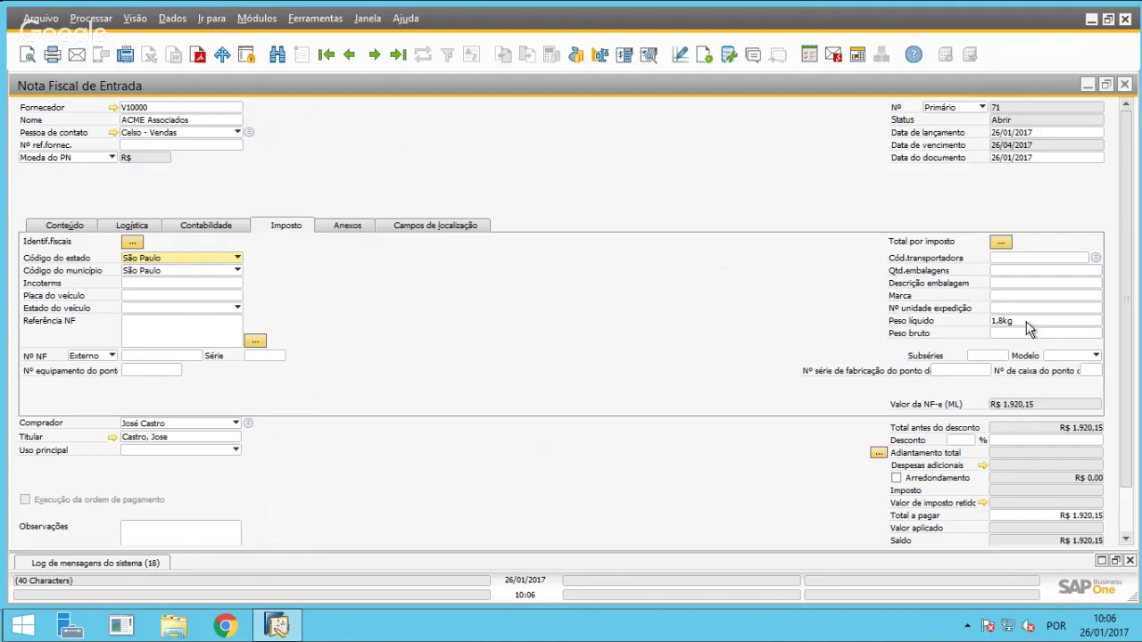
pyautogui.click(165, 356)
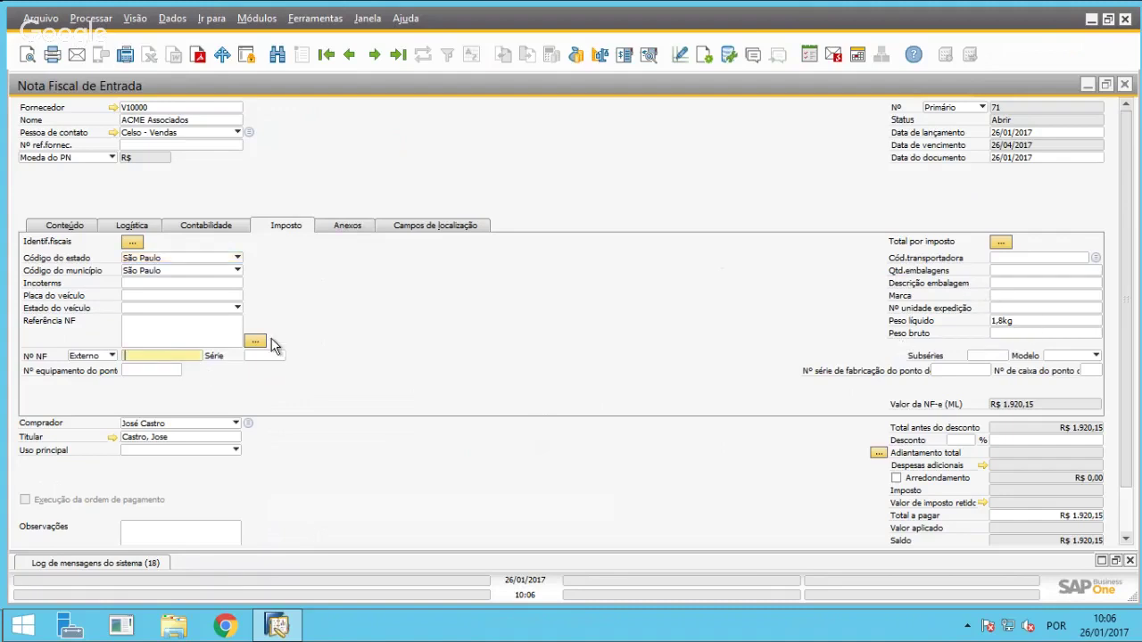
pyautogui.write('9875')
pyautogui.press('Tab')
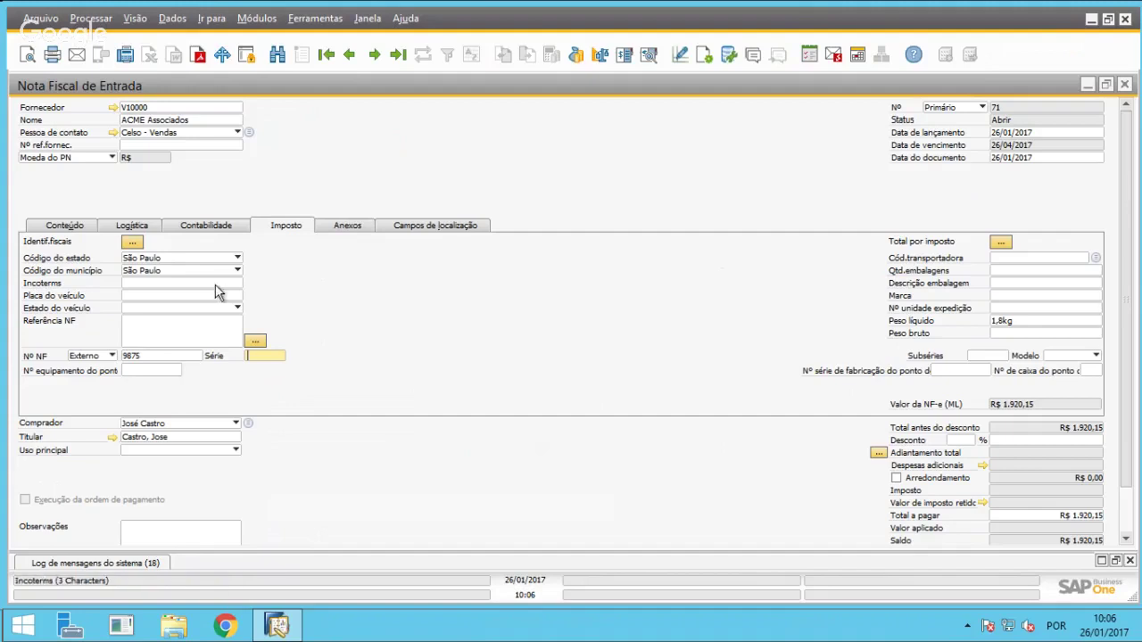
# Review the attachments area, the item line and the totals at the end of the invoice form.
pyautogui.click(336, 225)
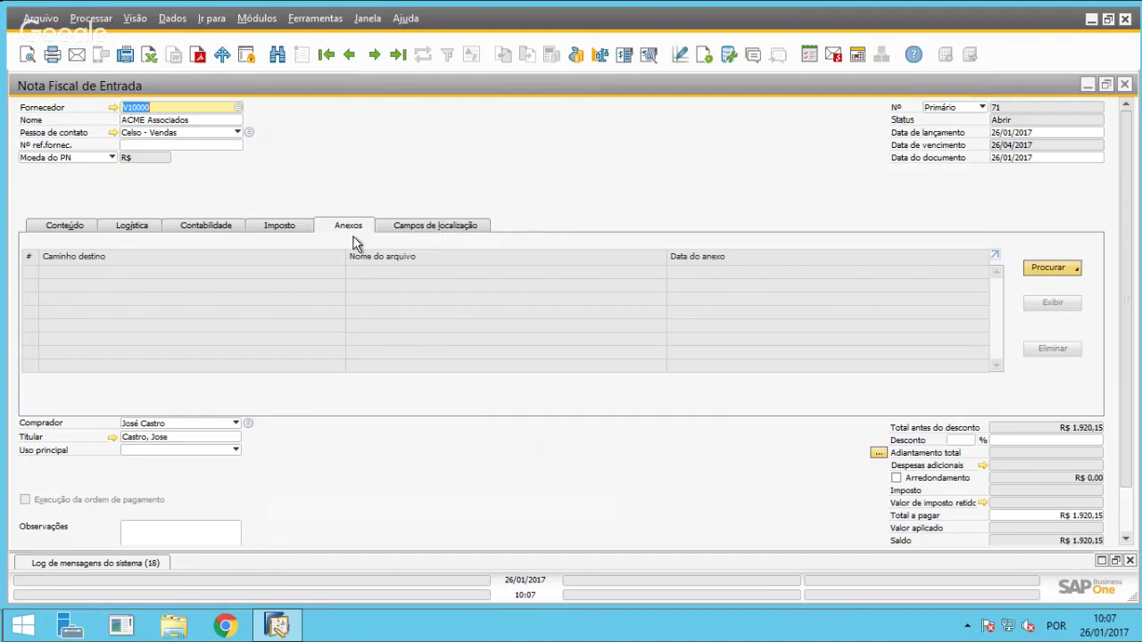
pyautogui.click(53, 230)
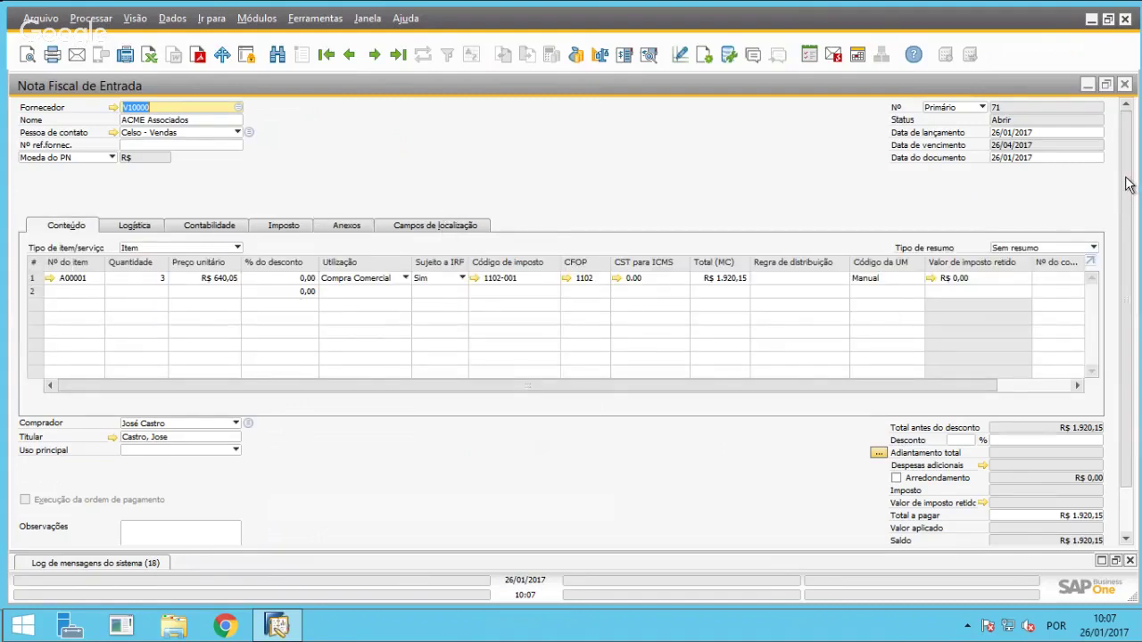
pyautogui.moveTo(1132, 193)
pyautogui.mouseDown()
pyautogui.moveTo(1133, 269)
pyautogui.moveTo(1130, 189)
pyautogui.mouseUp()
pyautogui.moveTo(1124, 267); pyautogui.dragTo(1124, 299)
pyautogui.scroll(1, 1124, 298)
pyautogui.scroll(-2, 1132, 267)
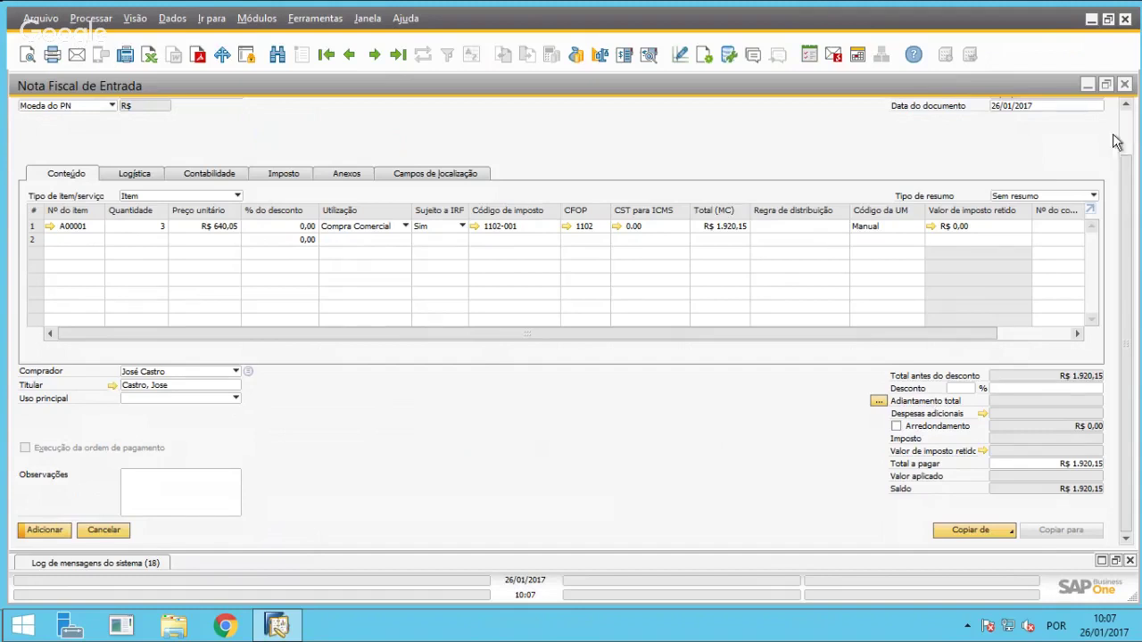
pyautogui.scroll(2, 1106, 143)
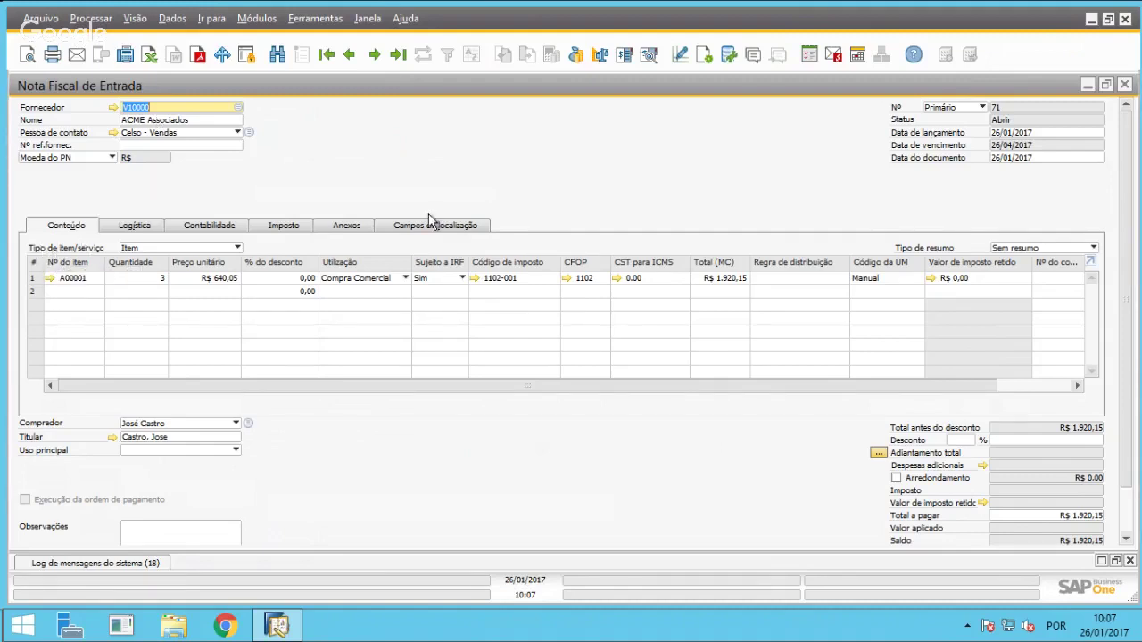
# Add the completed incoming invoice and accept that it cannot be modified once inserted.
pyautogui.scroll(-1, 1127, 178)
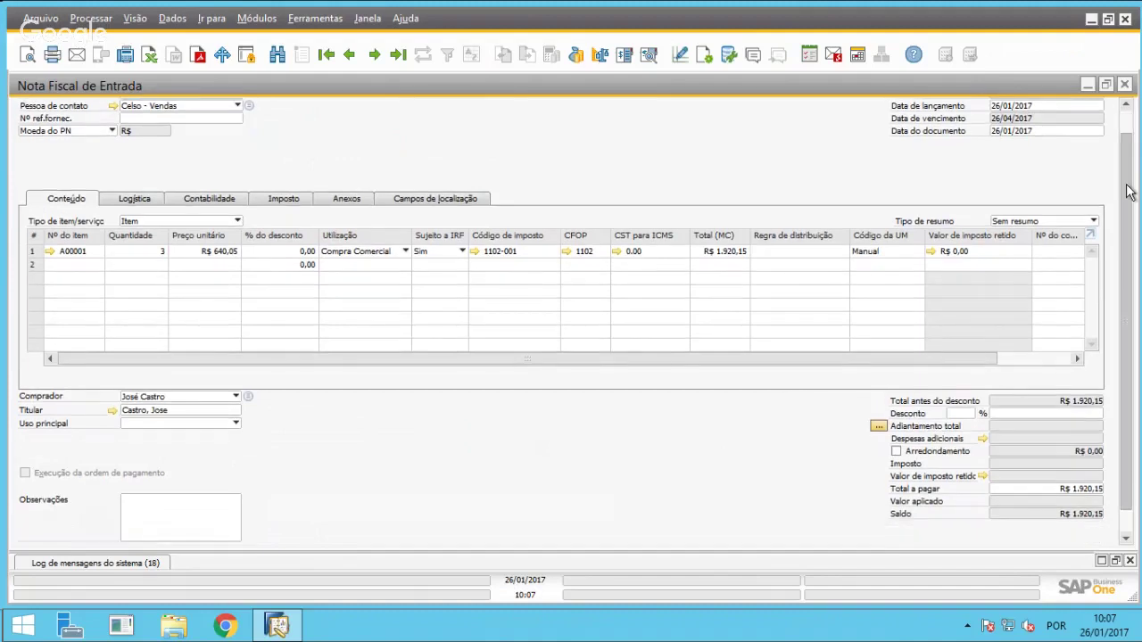
pyautogui.scroll(-1, 1128, 191)
pyautogui.click(46, 533)
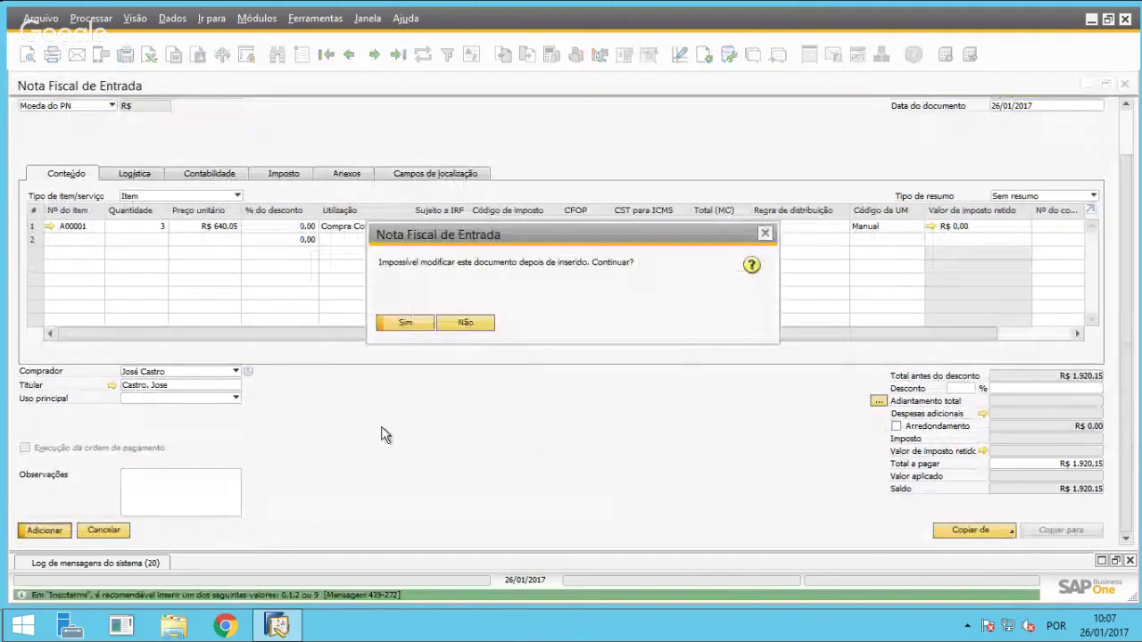
pyautogui.click(407, 332)
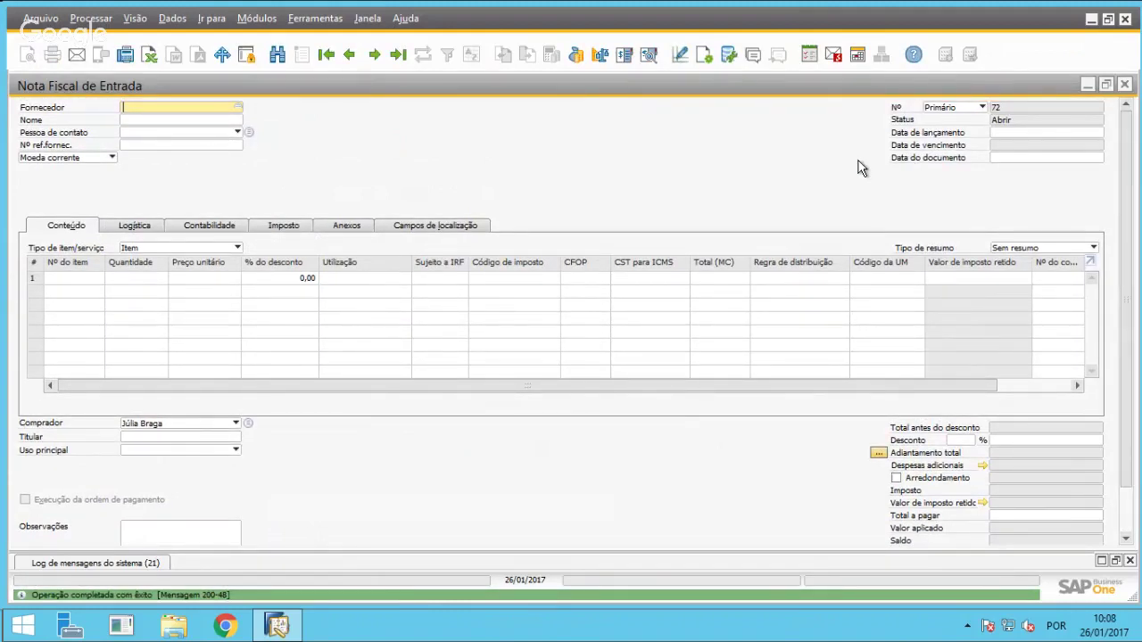
# Open the most recently saved incoming invoice and review its header, item line and totals.
pyautogui.click(397, 55)
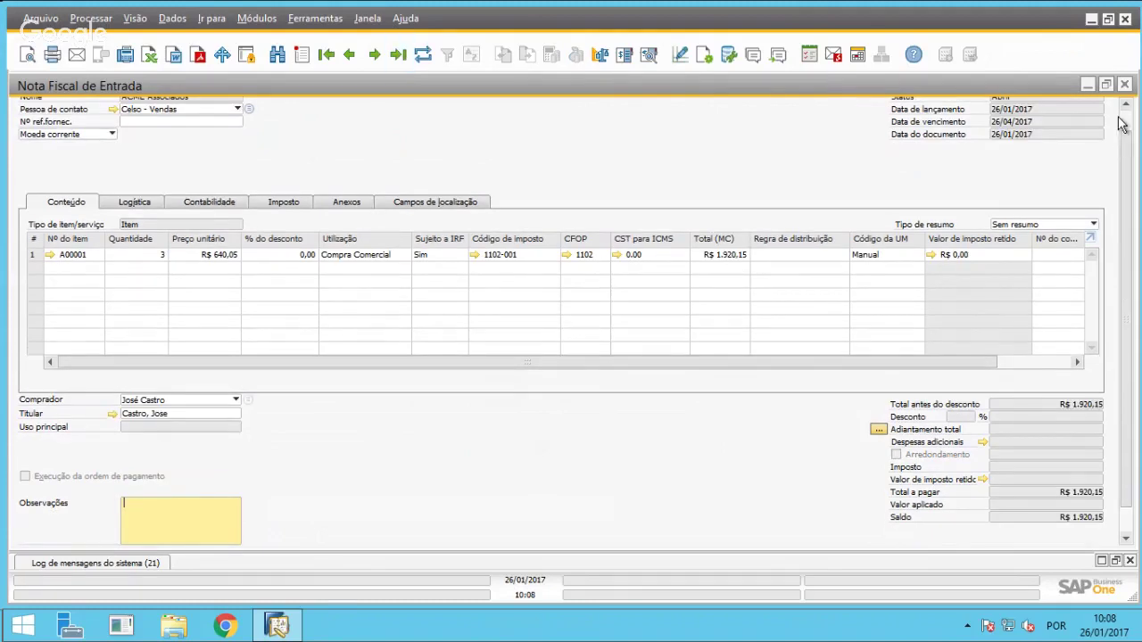
pyautogui.scroll(1, 1121, 125)
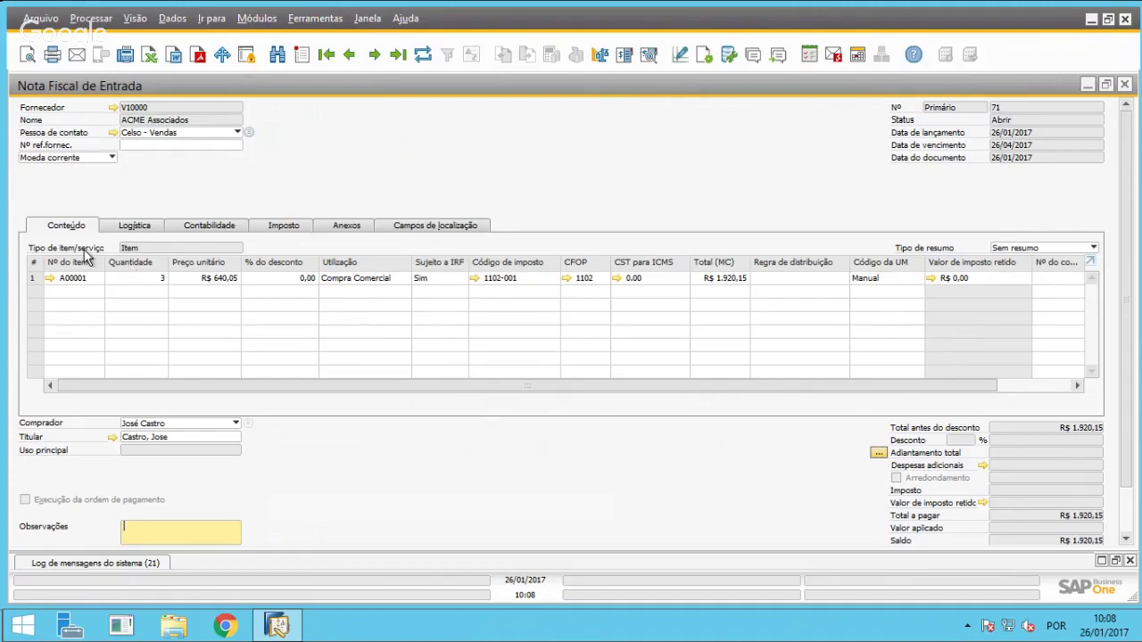
pyautogui.scroll(-1, 1124, 248)
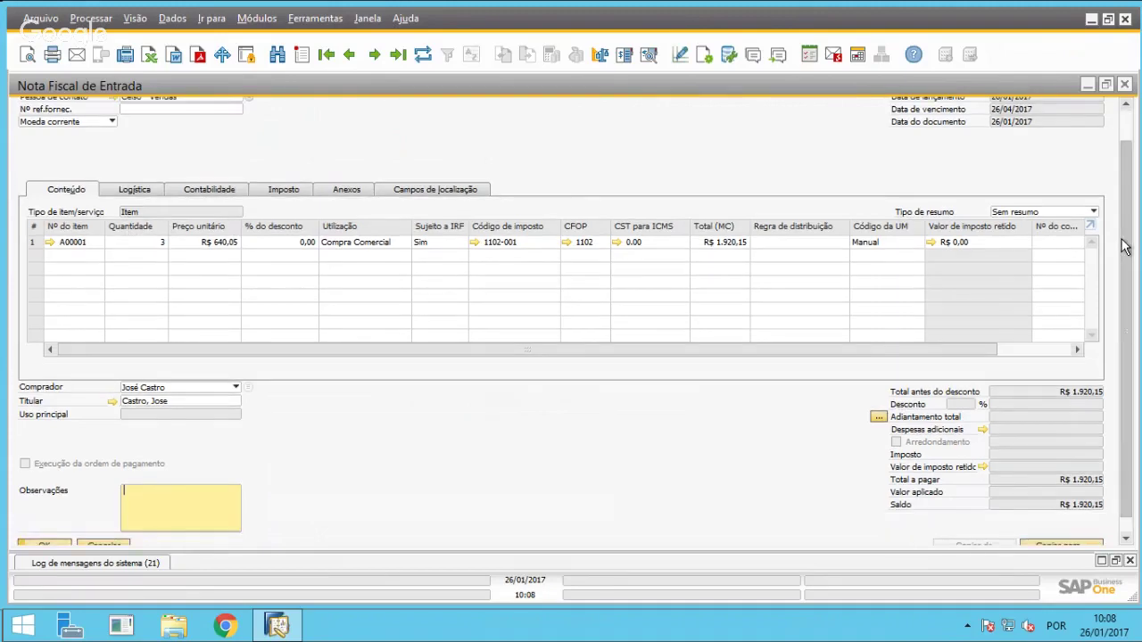
pyautogui.scroll(1, 1123, 248)
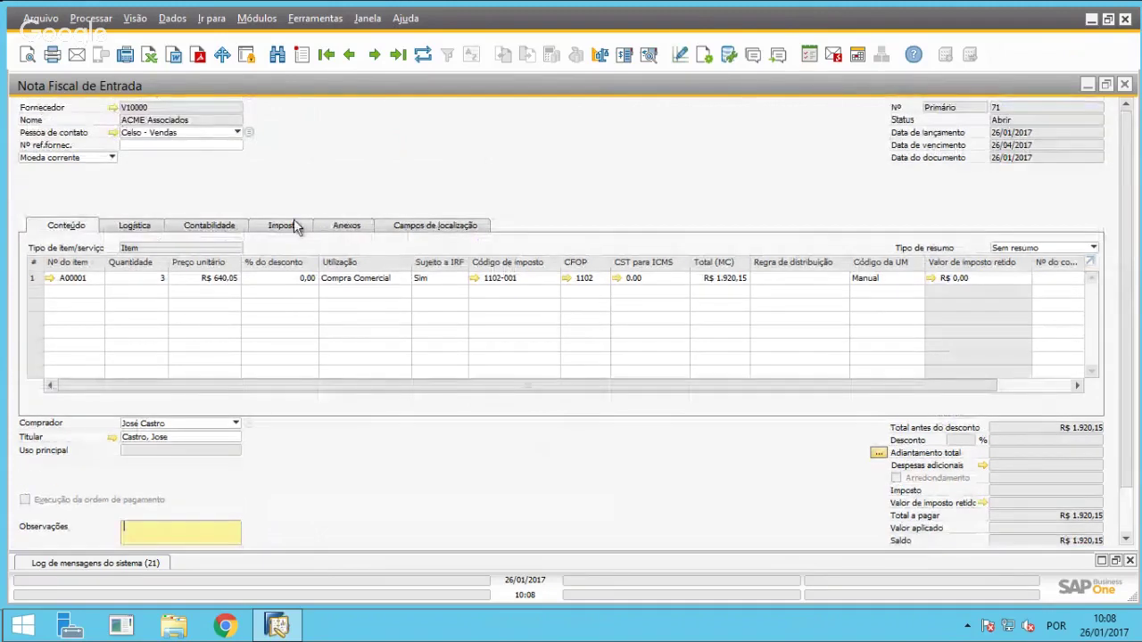
# Examine the invoice's journal entry (Lançamento contábil manual) with its column widths adjusted, and close it.
pyautogui.rightClick(503, 148)
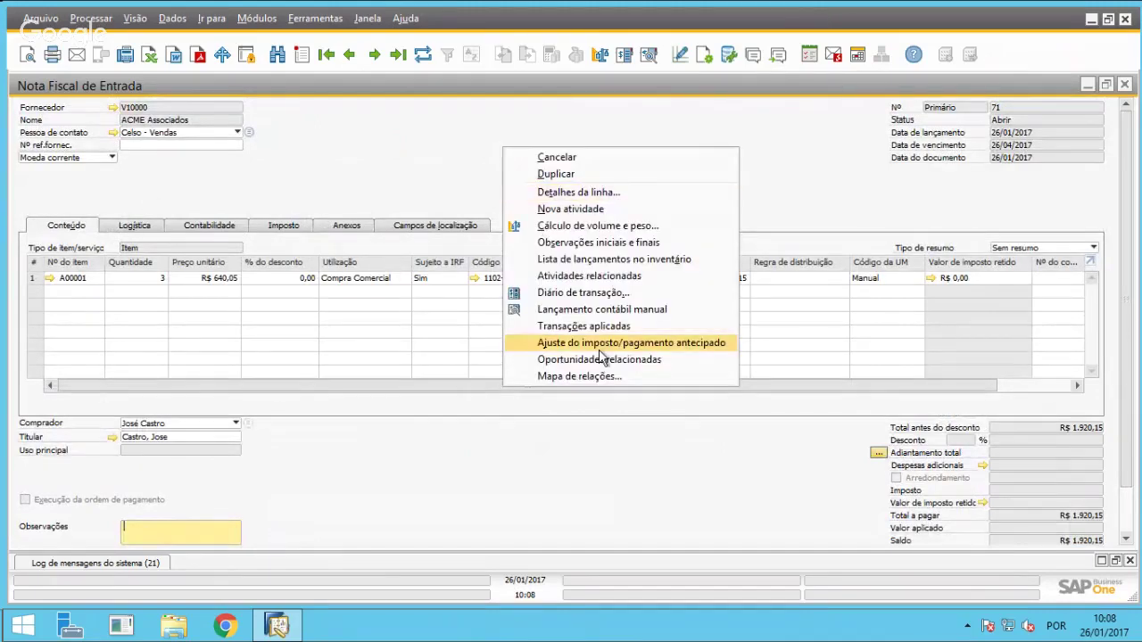
pyautogui.click(618, 312)
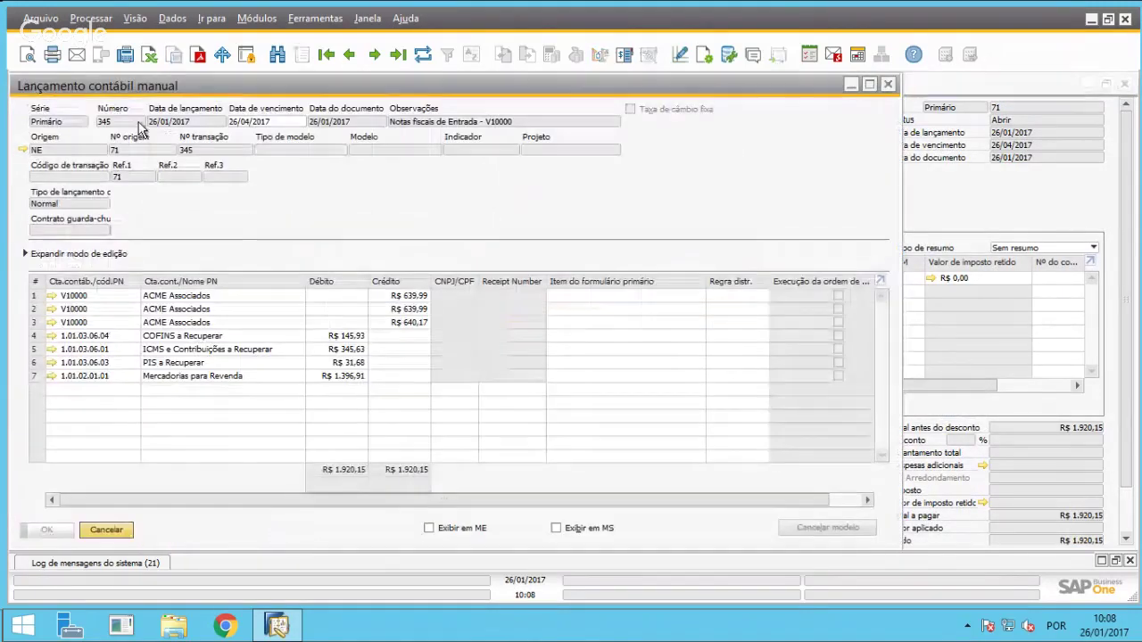
pyautogui.click(135, 18)
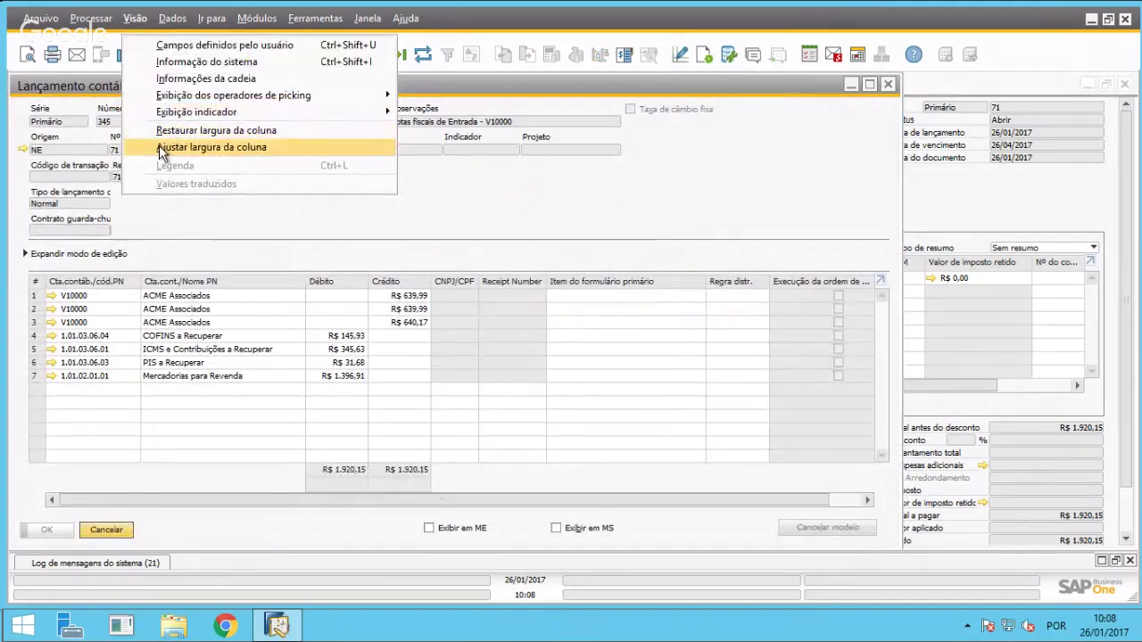
pyautogui.click(165, 147)
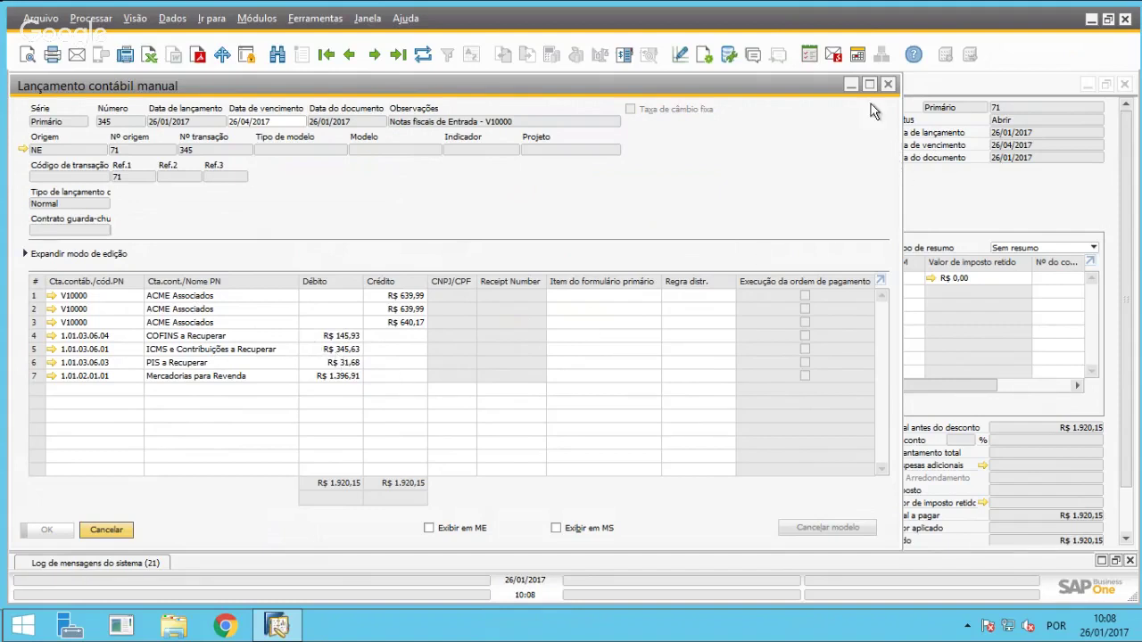
pyautogui.click(885, 86)
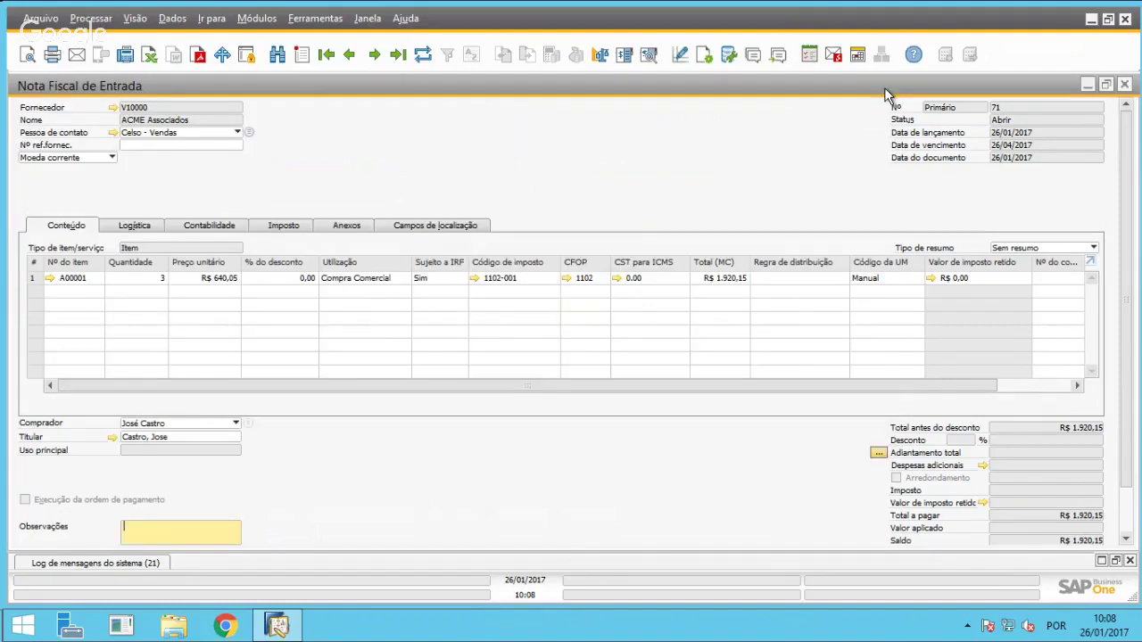
# Examine item A00001's stock by warehouse in its master data with the column widths adjusted, and close the item record.
pyautogui.click(50, 278)
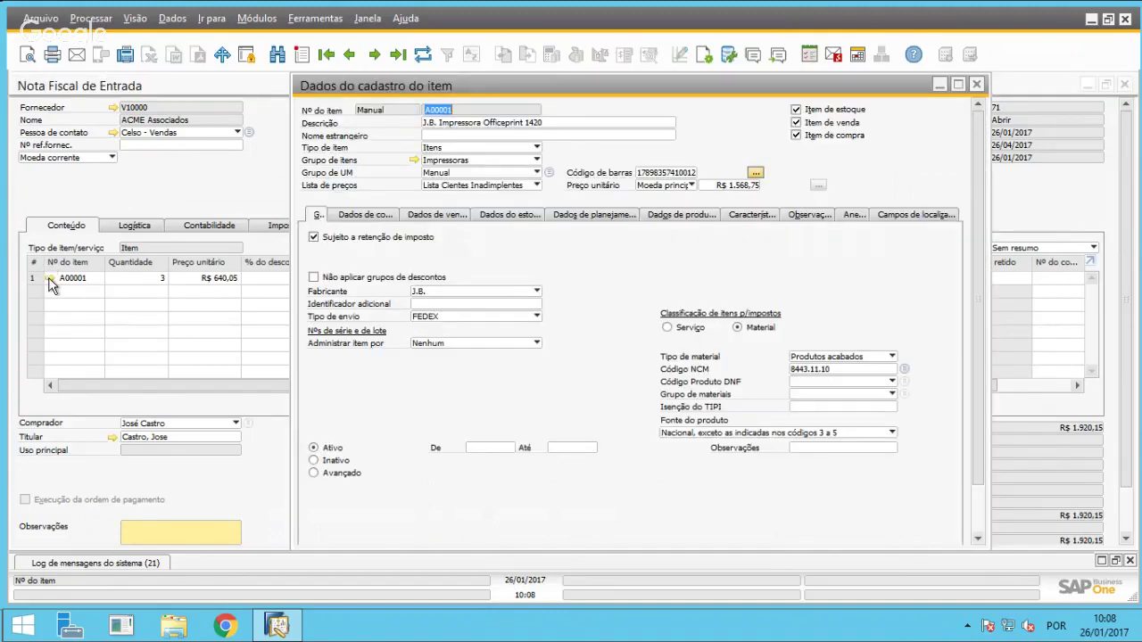
pyautogui.click(518, 216)
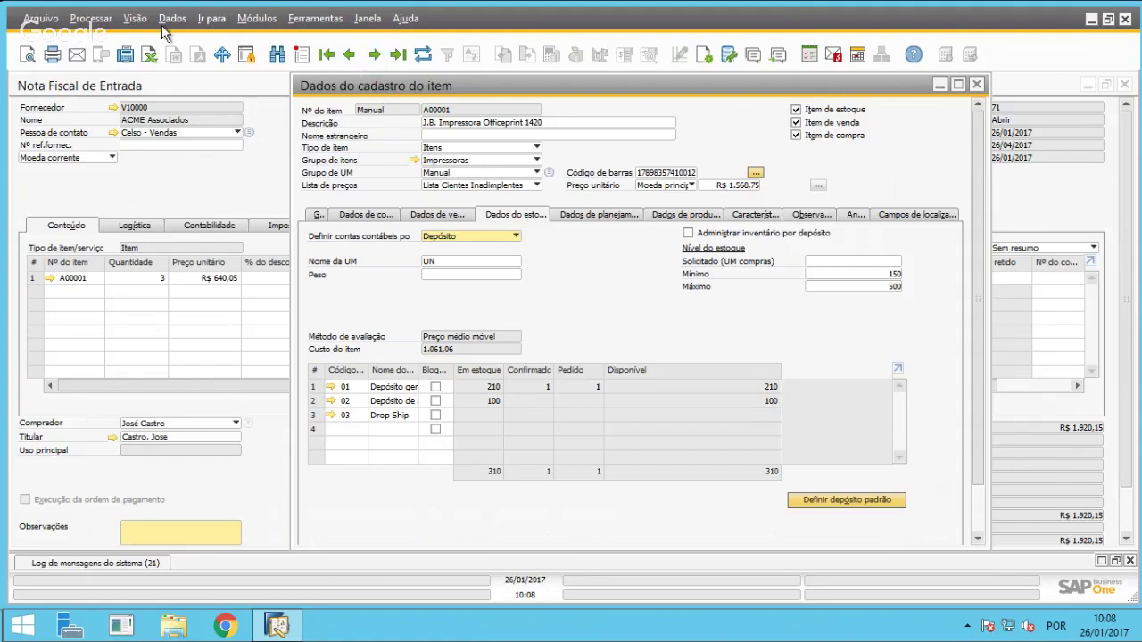
pyautogui.click(124, 18)
pyautogui.click(182, 151)
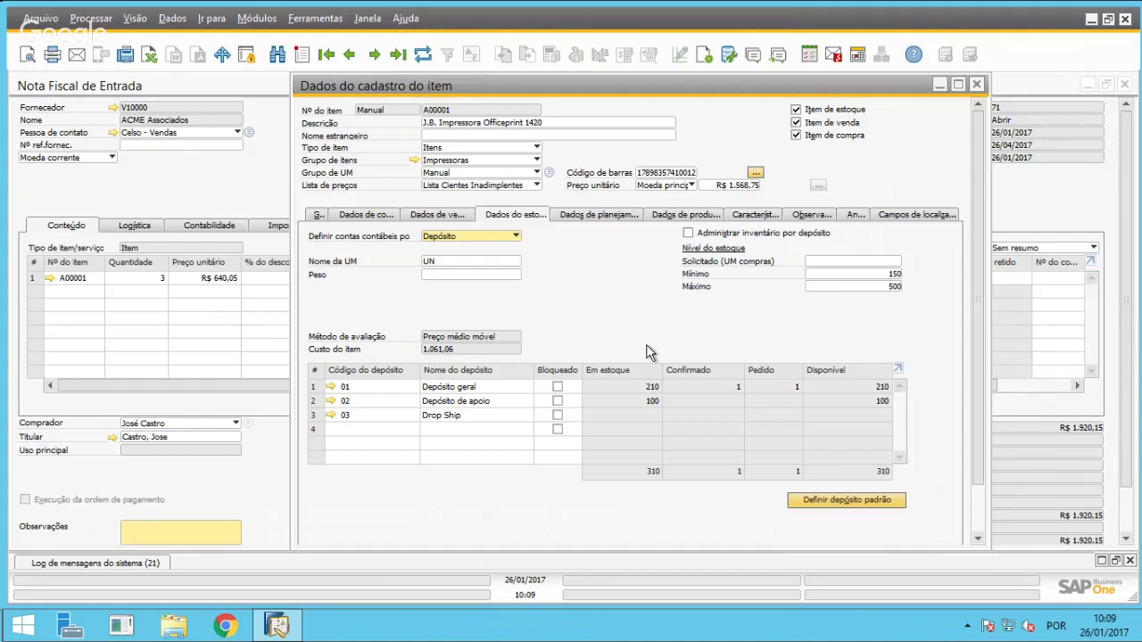
pyautogui.click(975, 85)
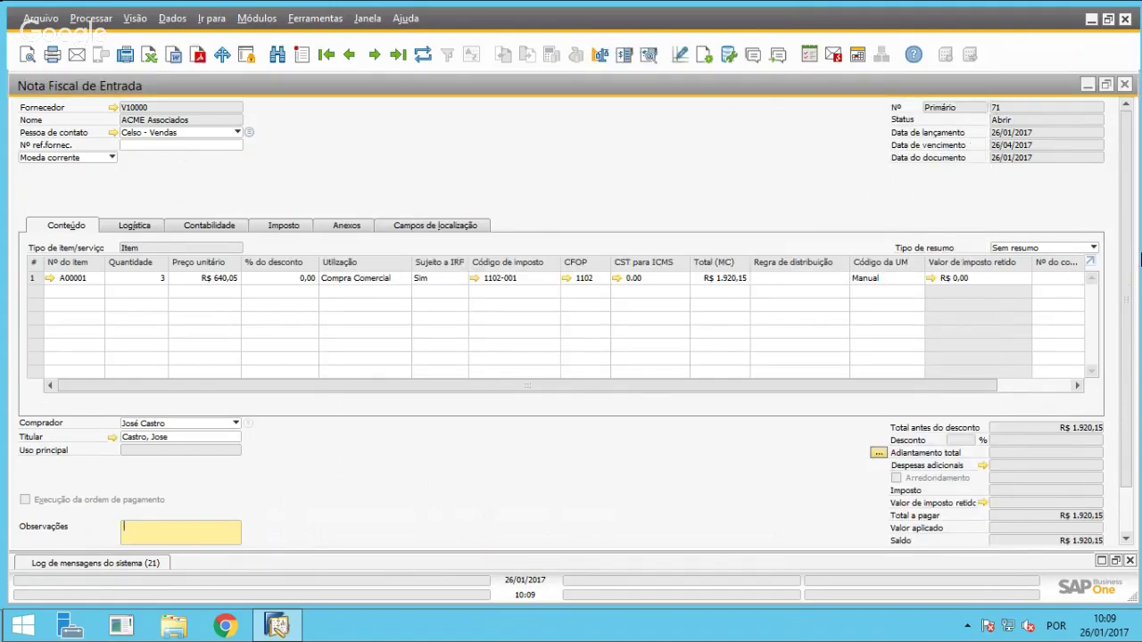
# Start a new incoming invoice and choose ACME Associados as the supplier.
pyautogui.moveTo(1126, 224); pyautogui.dragTo(1129, 145)
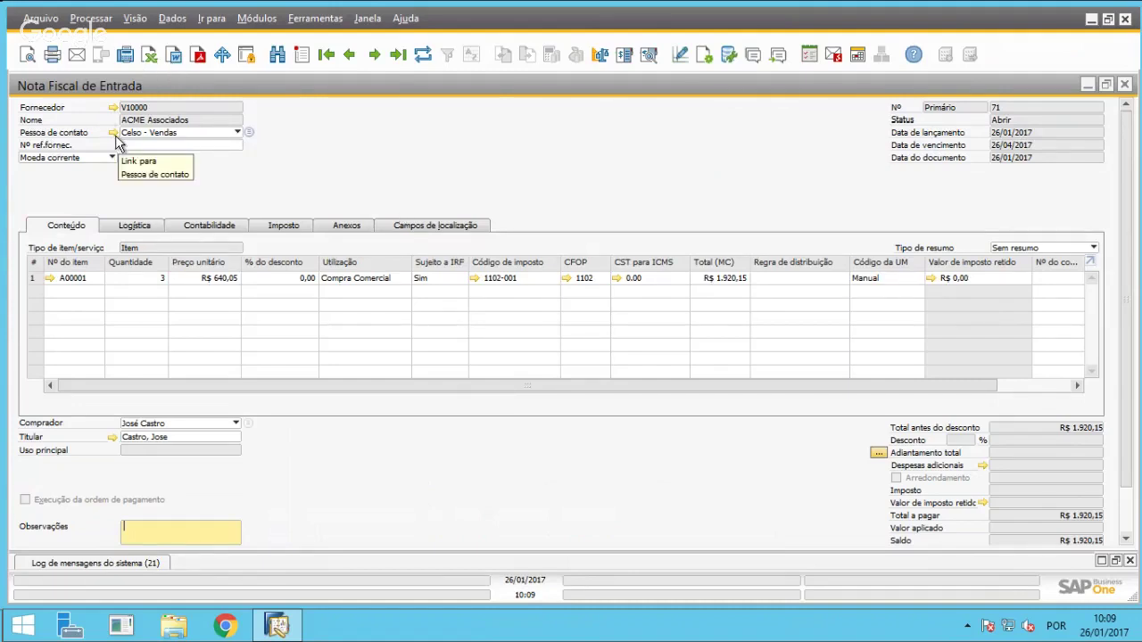
pyautogui.click(302, 56)
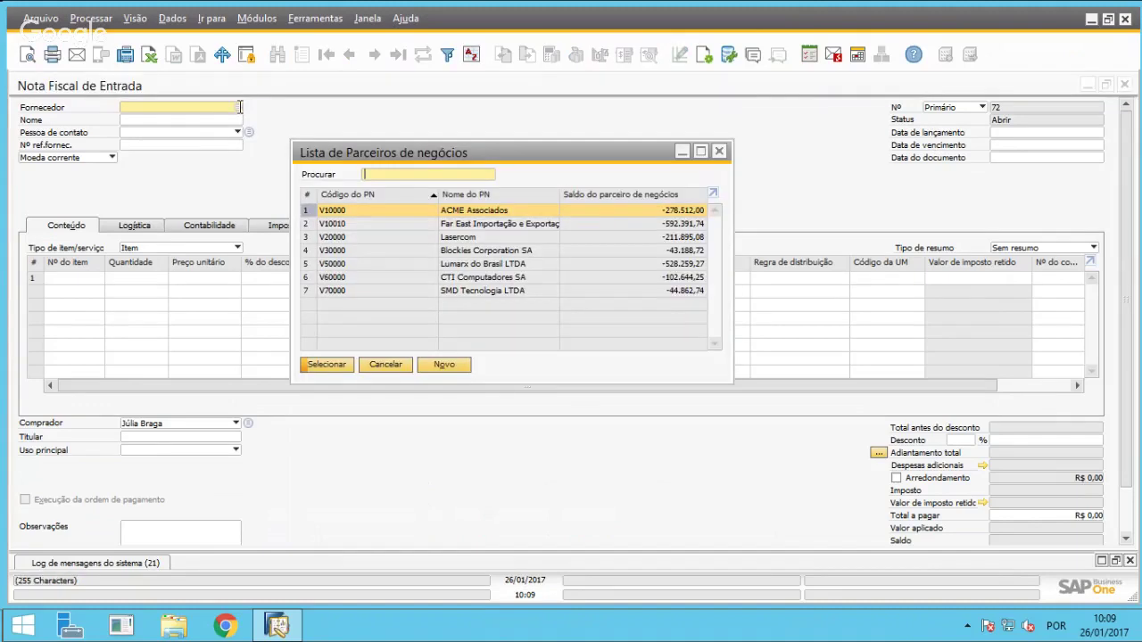
pyautogui.click(239, 108)
pyautogui.doubleClick(381, 210)
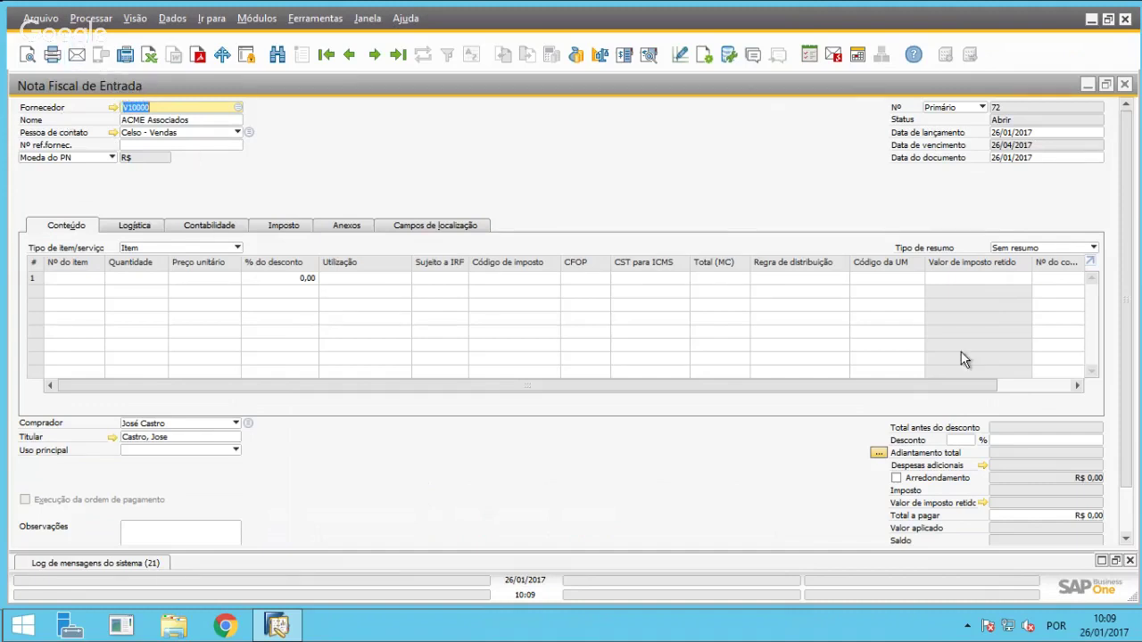
# Copy the ACME Associados purchase order (Pedidos de compra) into the invoice, using the current exchange rate and copying all data.
pyautogui.scroll(-2, 1130, 281)
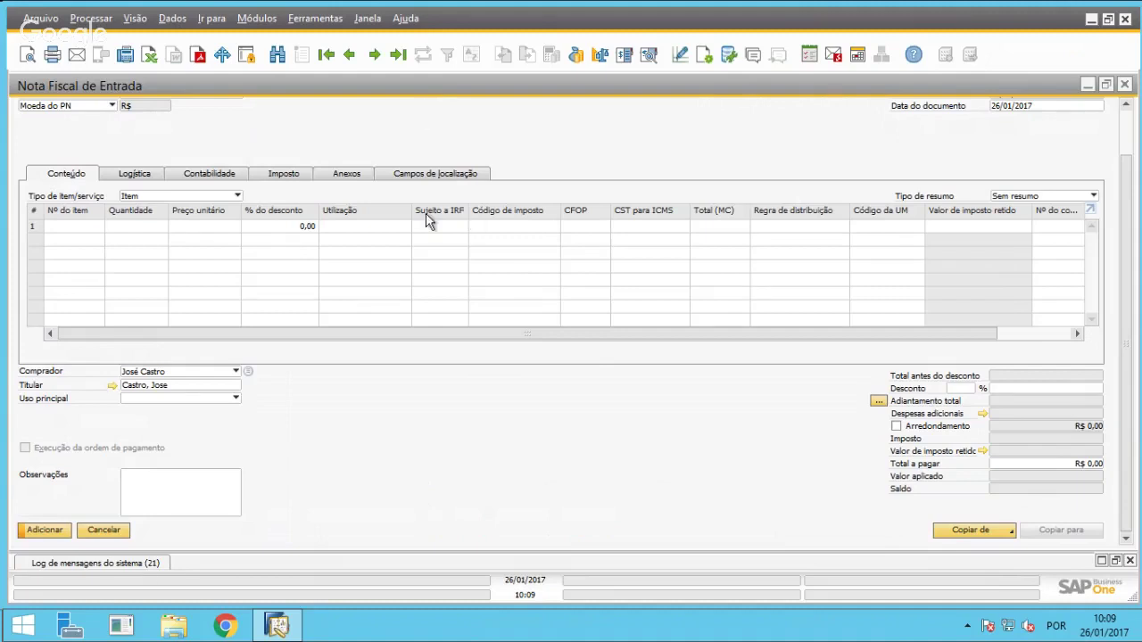
pyautogui.click(1006, 527)
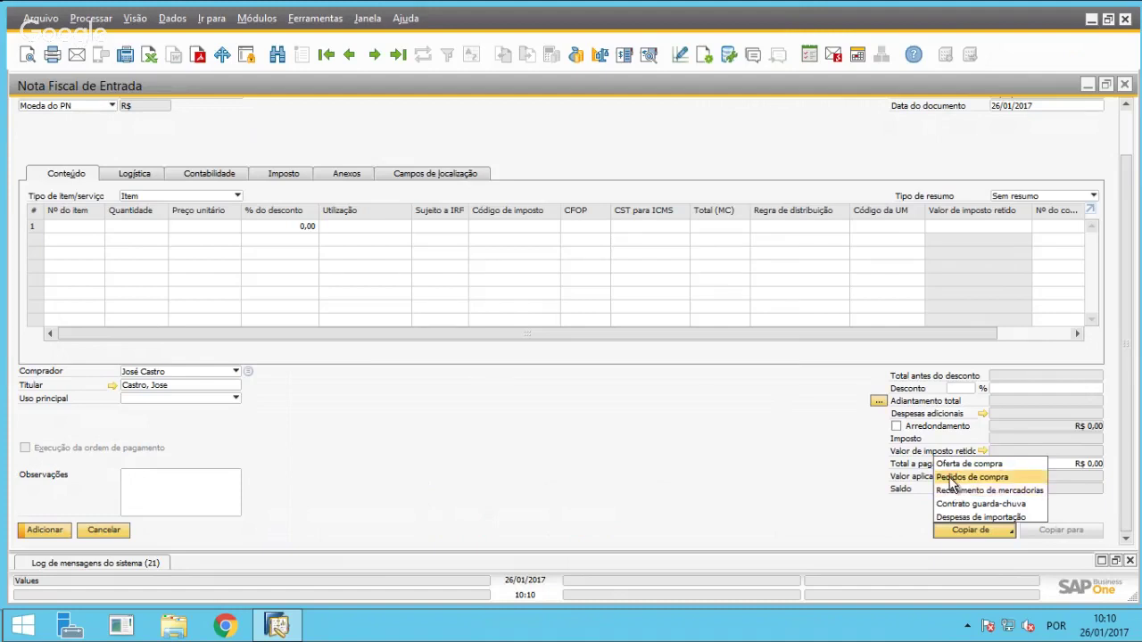
pyautogui.click(953, 481)
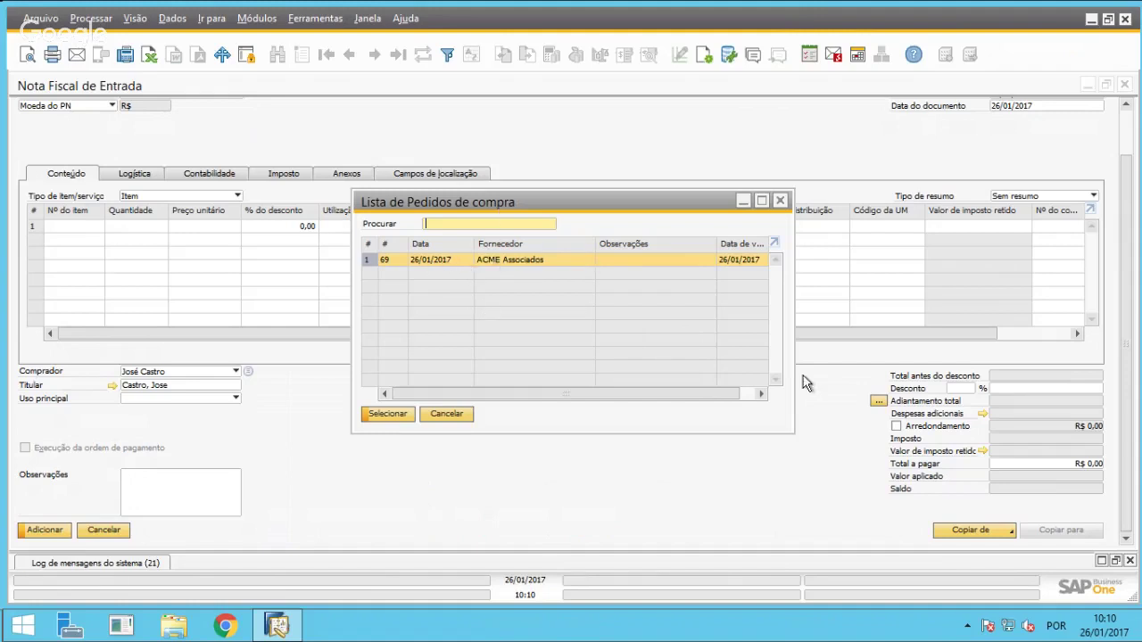
pyautogui.click(136, 19)
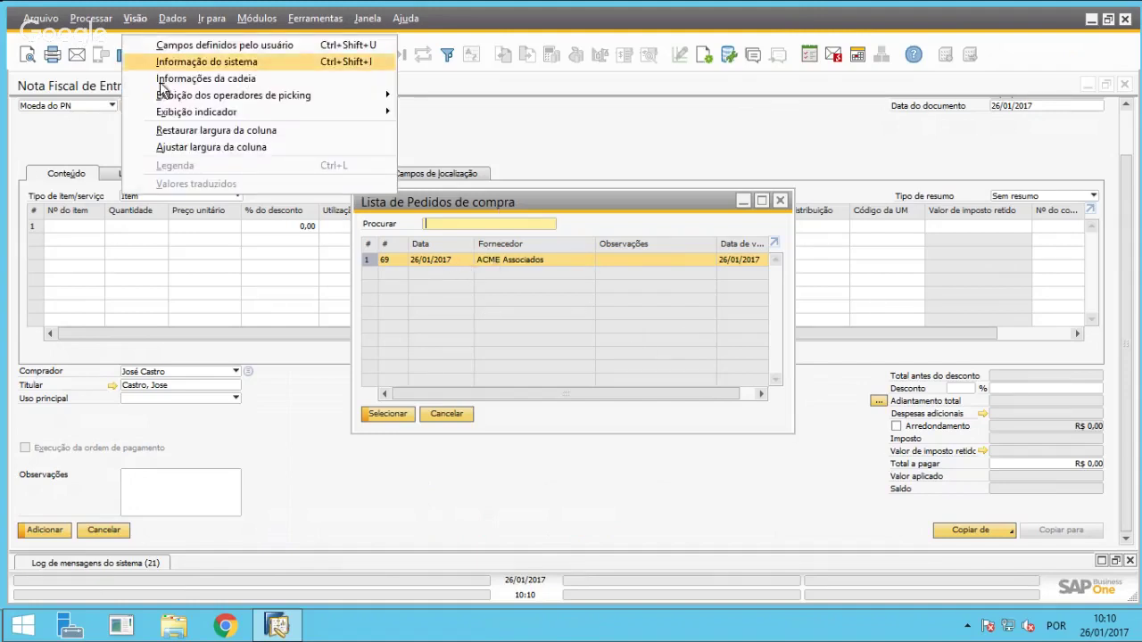
pyautogui.click(223, 147)
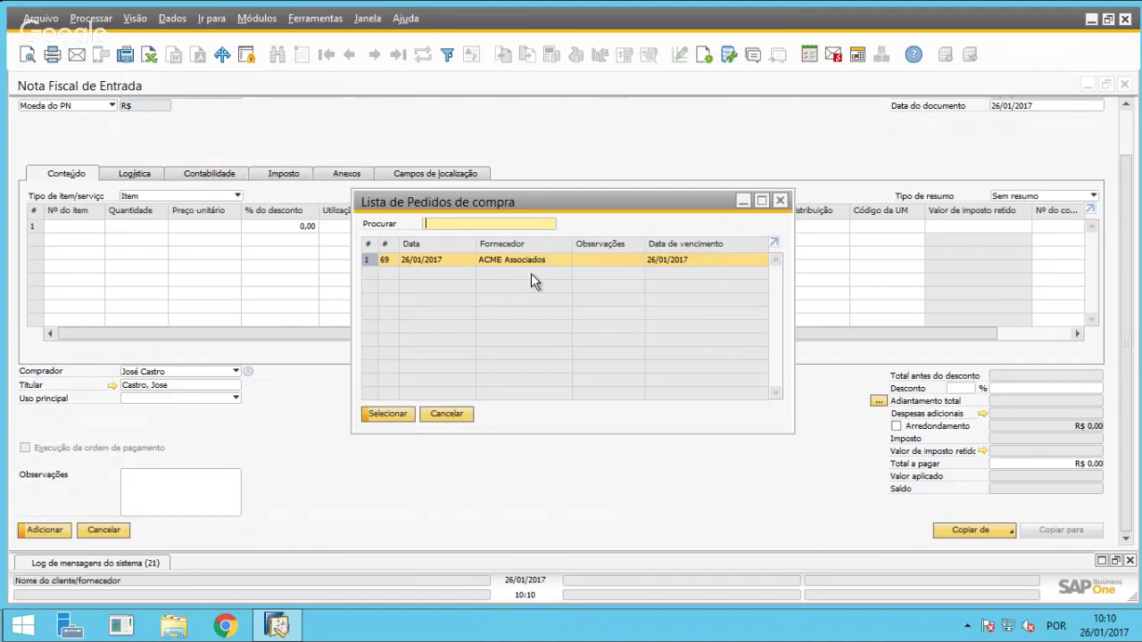
pyautogui.doubleClick(402, 260)
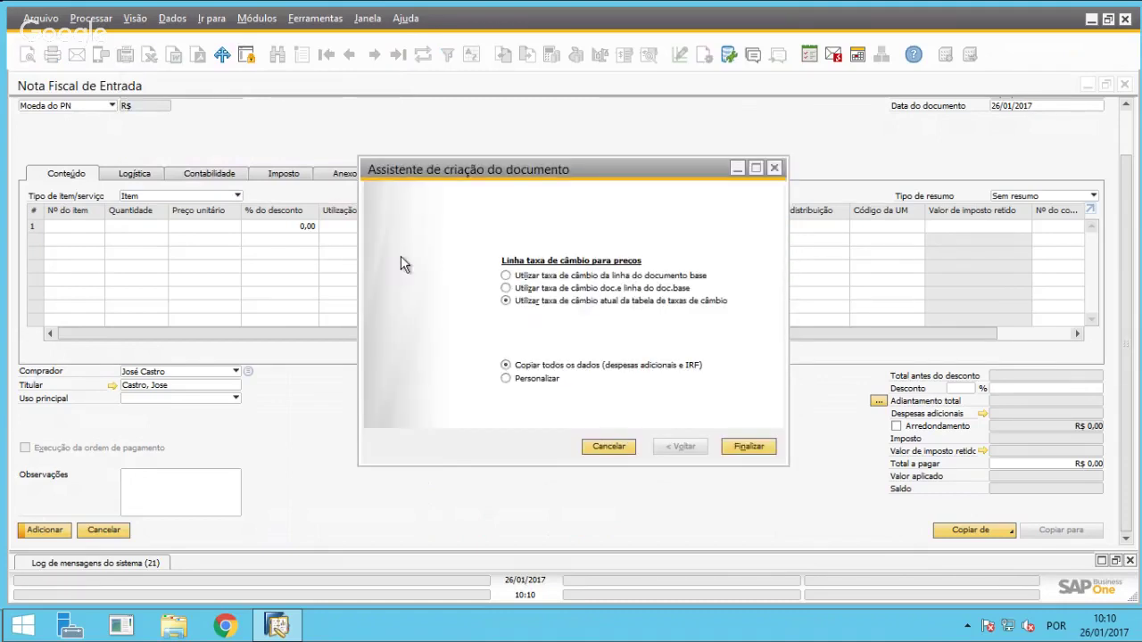
pyautogui.click(748, 446)
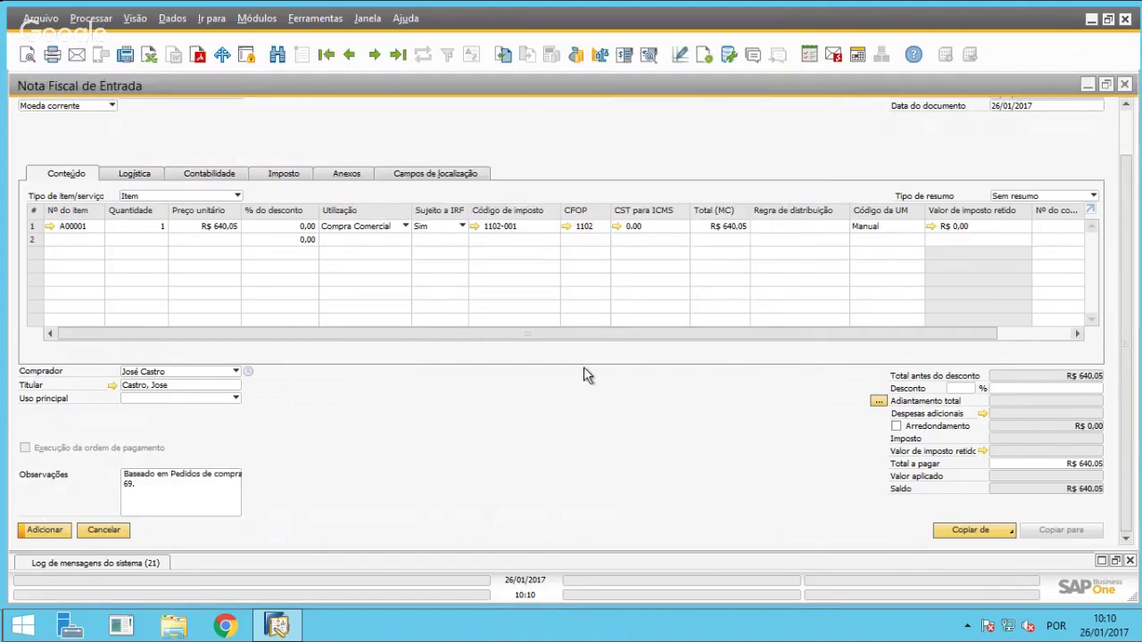
# Review the copied invoice's header, its logistics details and its accounting details with payment terms and installments.
pyautogui.click(1122, 127)
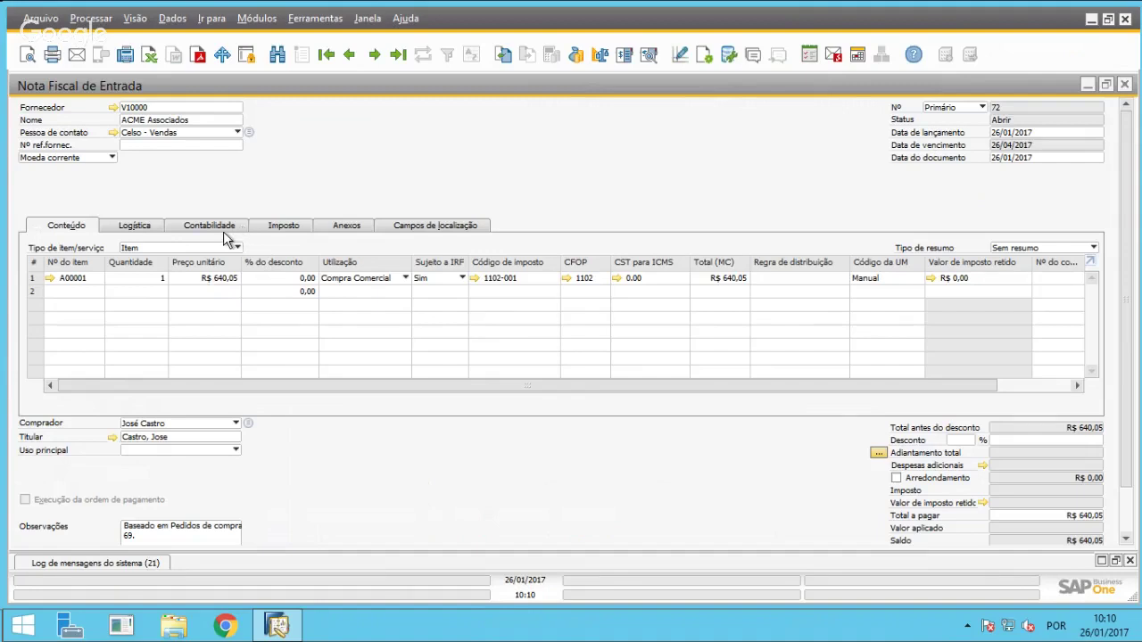
pyautogui.click(129, 228)
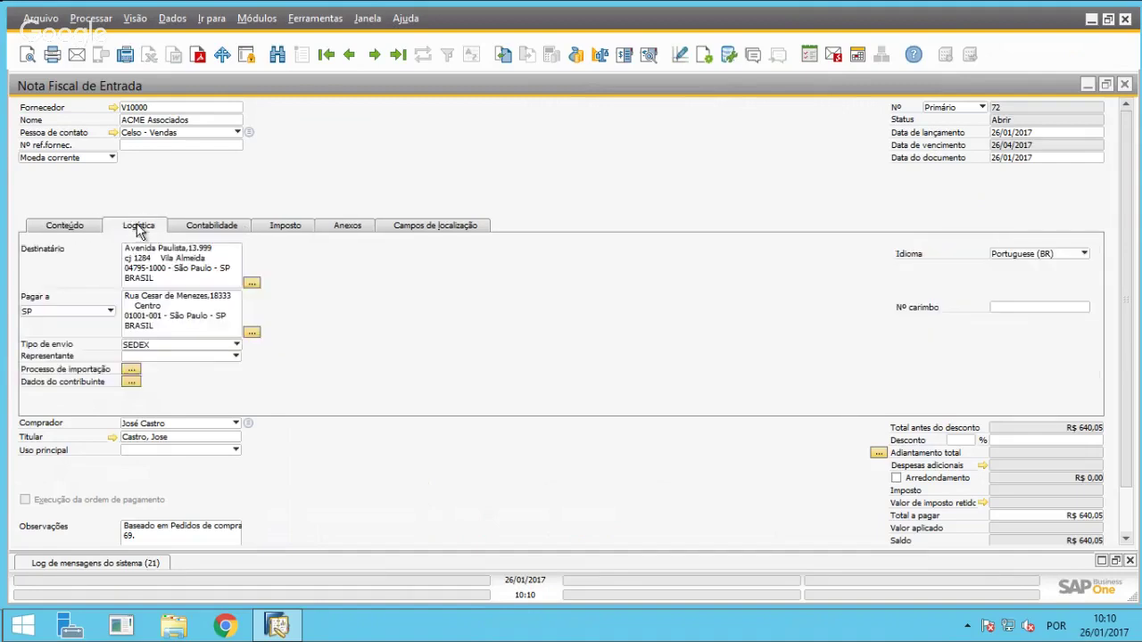
pyautogui.click(185, 229)
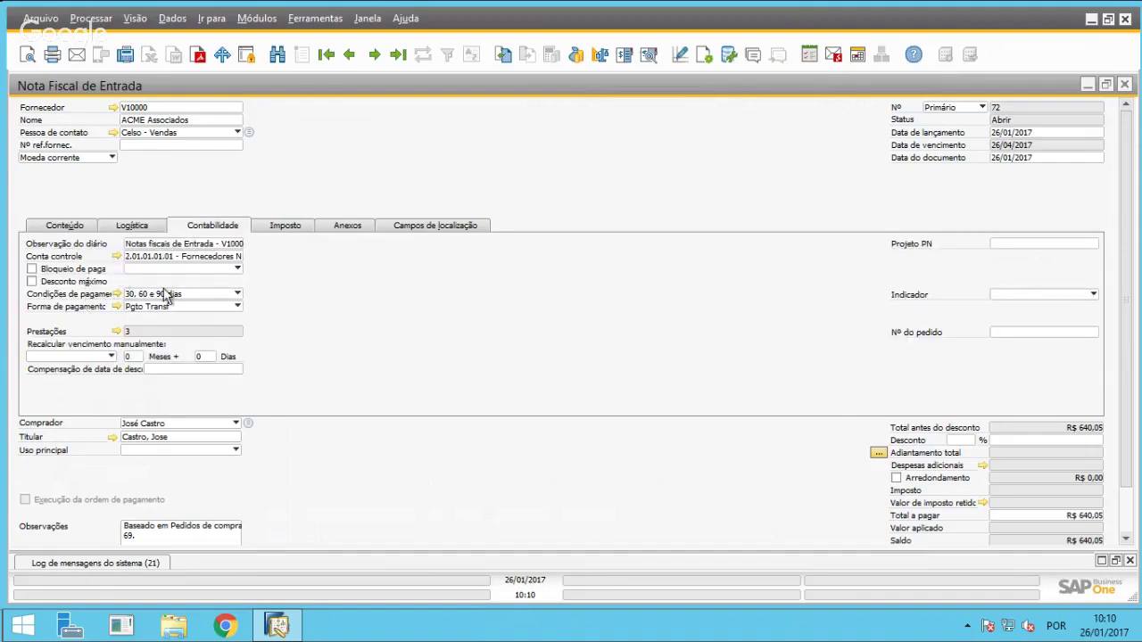
# Enter 12345 as the external nota fiscal number in the new invoice's tax details.
pyautogui.click(276, 225)
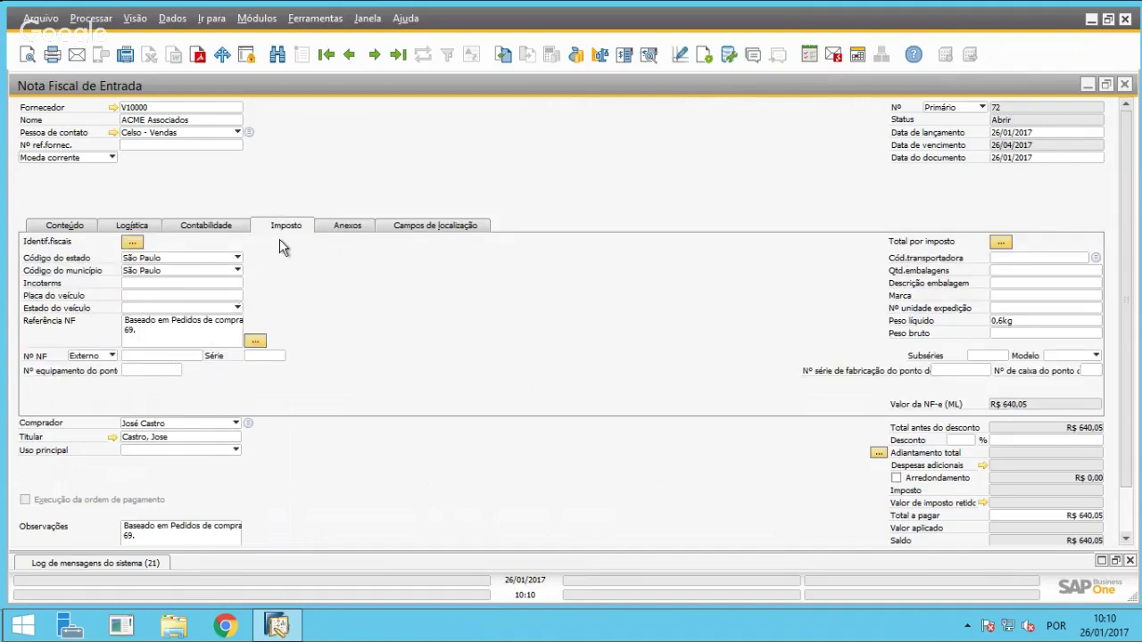
pyautogui.click(153, 357)
pyautogui.write('123')
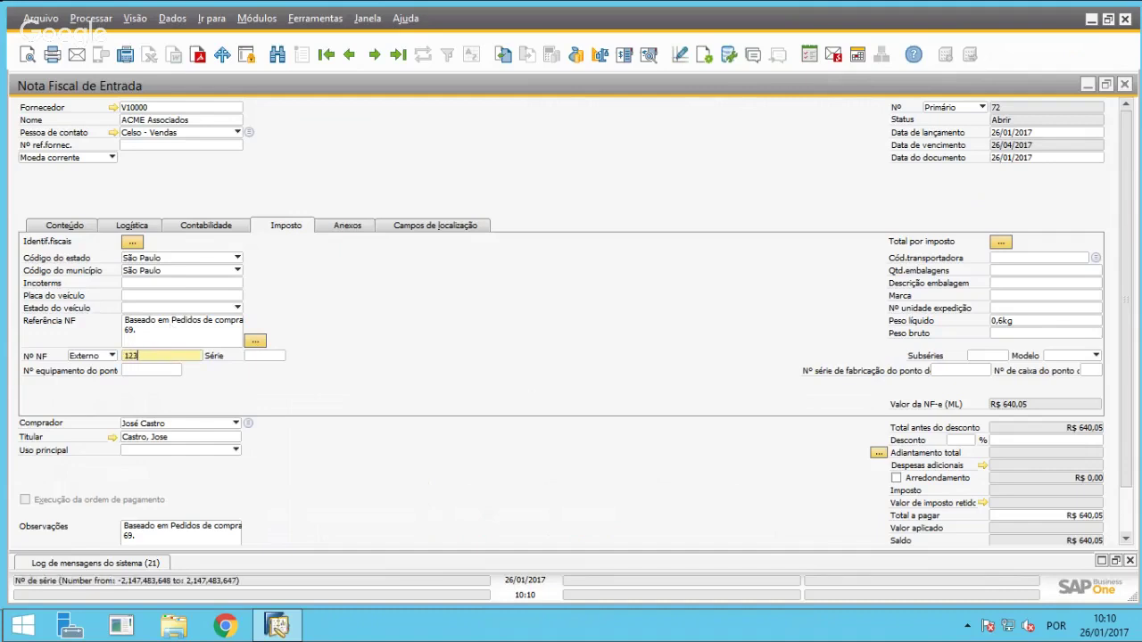
pyautogui.write('45')
pyautogui.press('Tab')
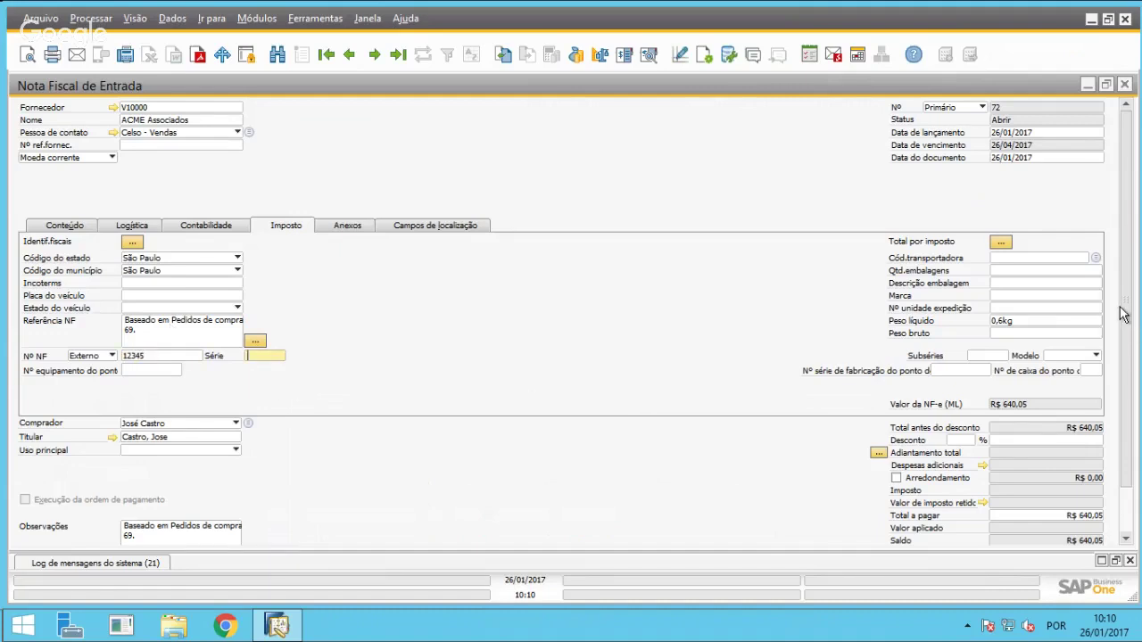
# Add the invoice based on the purchase order, confirm its insertion, and go to the last saved invoice.
pyautogui.scroll(-1, 1122, 319)
pyautogui.moveTo(1122, 319); pyautogui.dragTo(1122, 351)
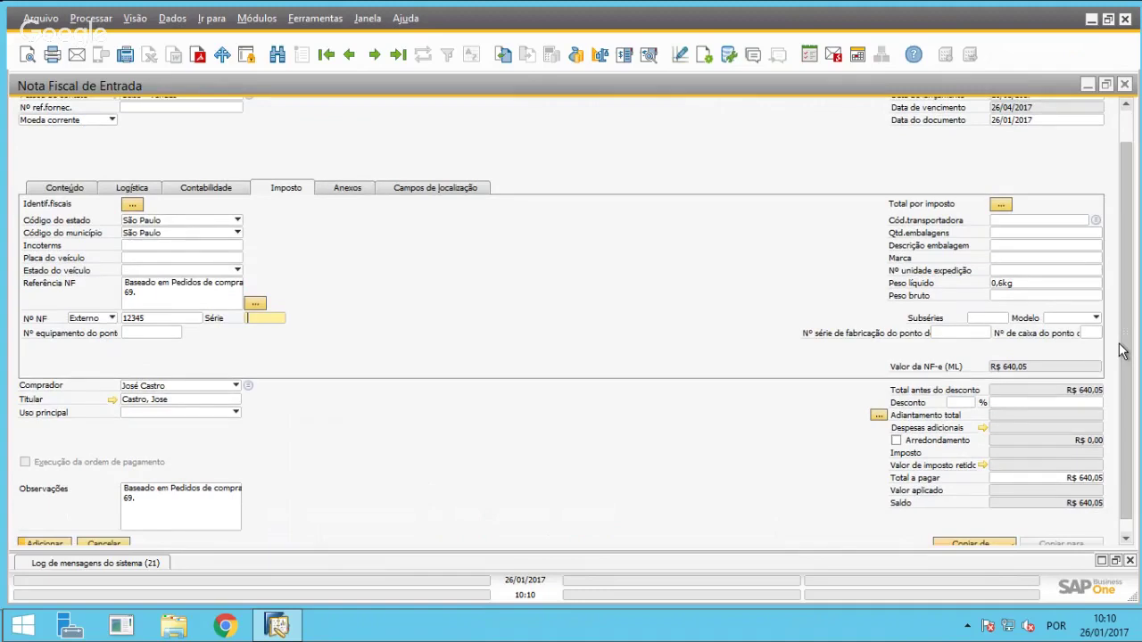
pyautogui.press('Return')
pyautogui.click(401, 325)
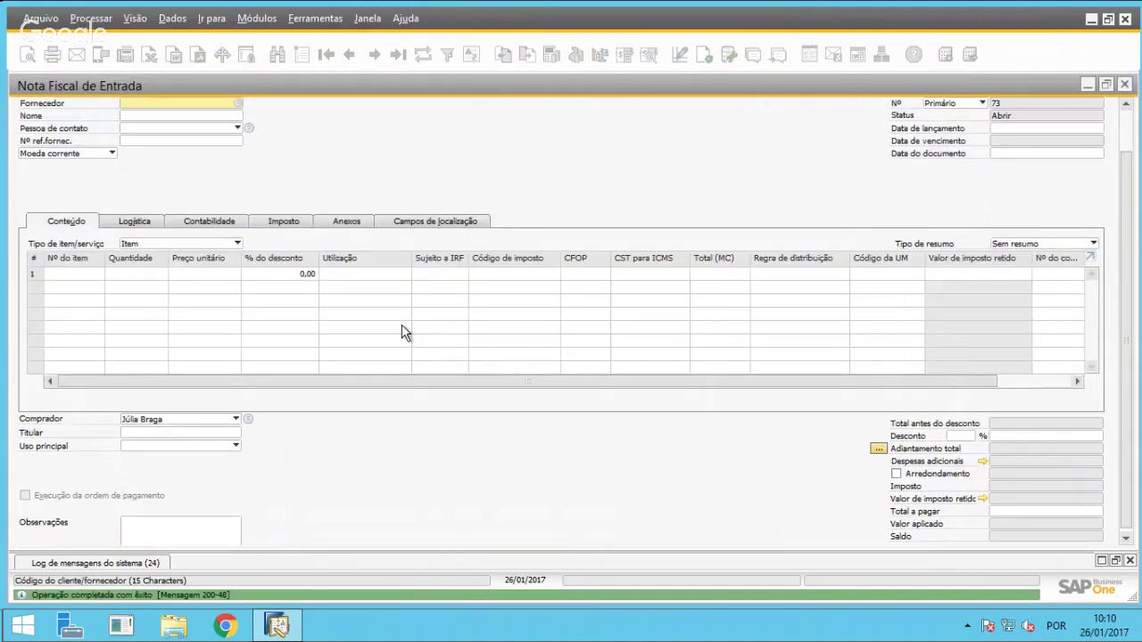
pyautogui.click(398, 54)
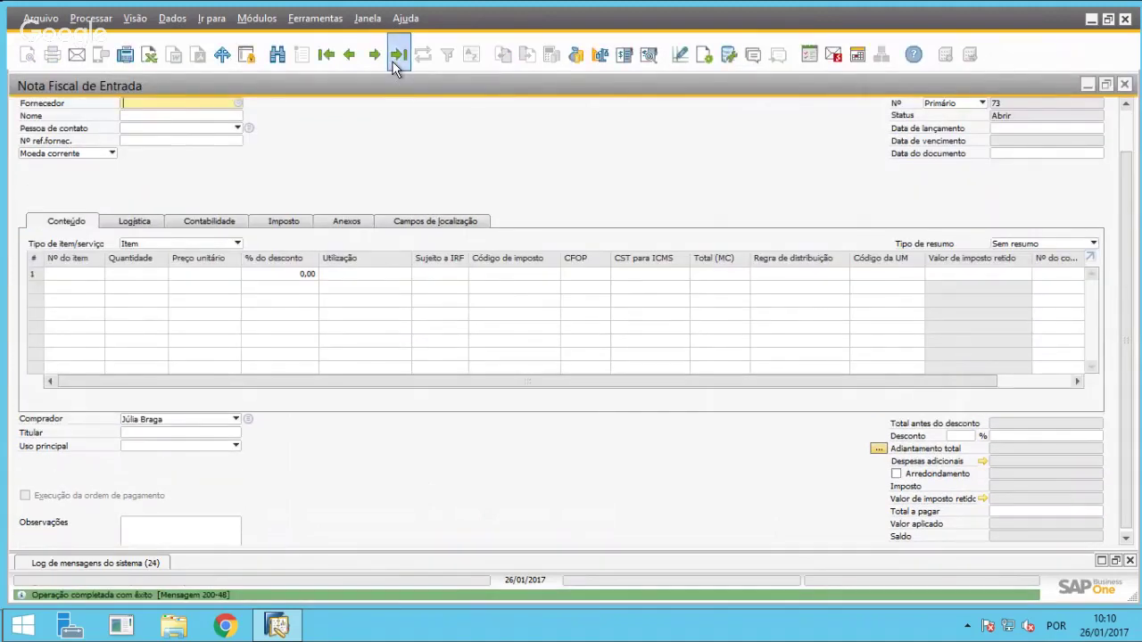
# Display the purchase-order-based invoice's relationship map (Mapa de relações) full size and rearrange the purchase order and invoice boxes.
pyautogui.scroll(1, 1122, 130)
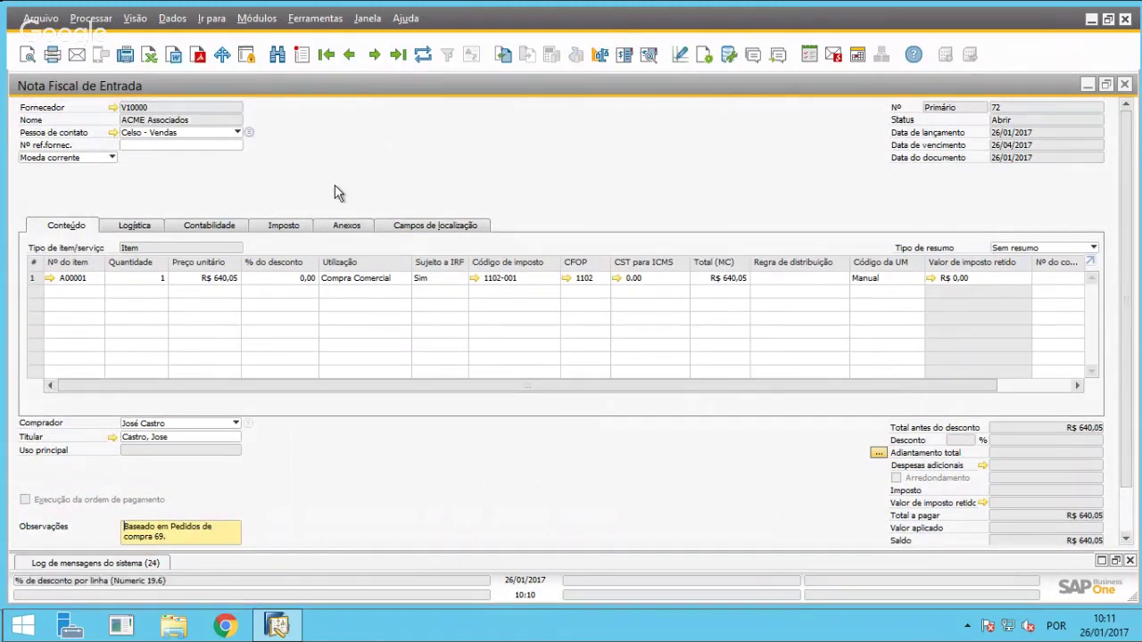
pyautogui.rightClick(421, 133)
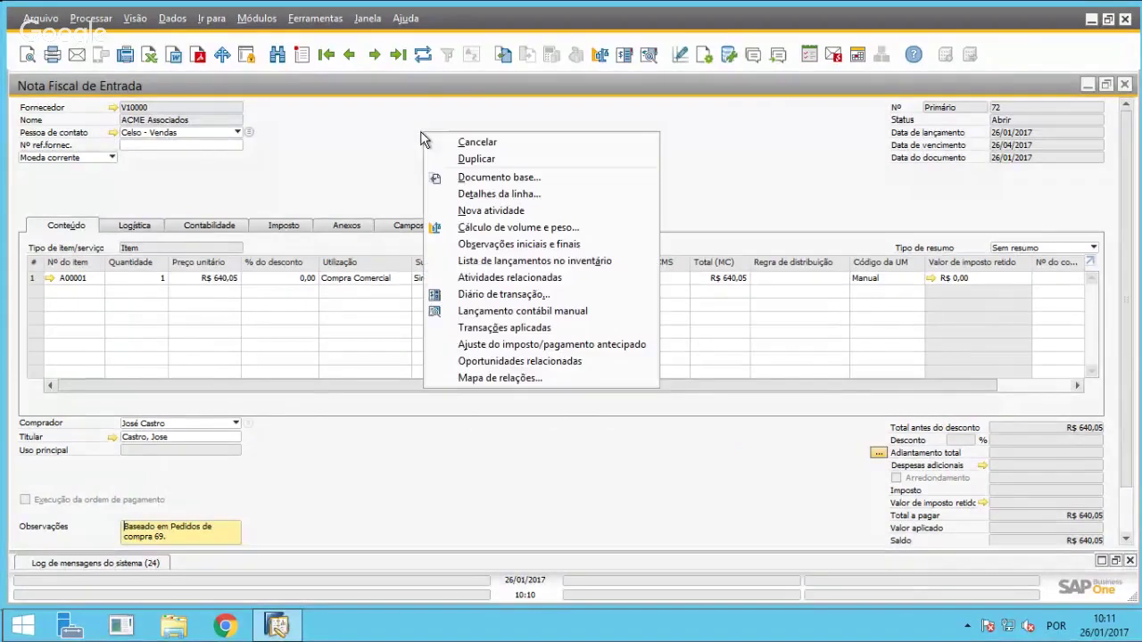
pyautogui.click(460, 380)
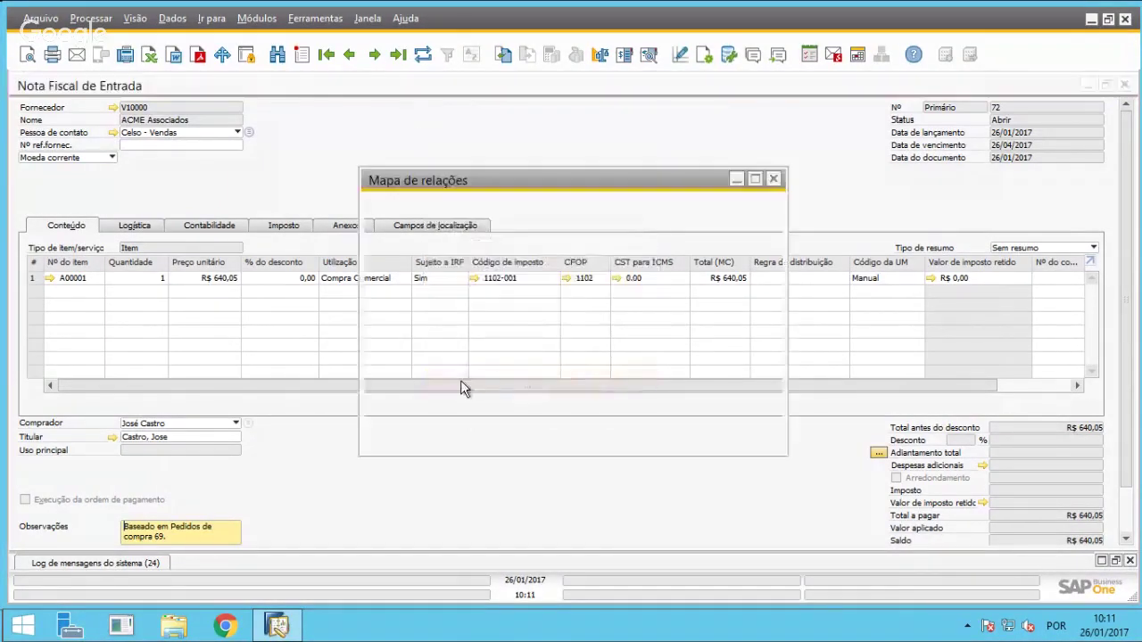
pyautogui.doubleClick(421, 178)
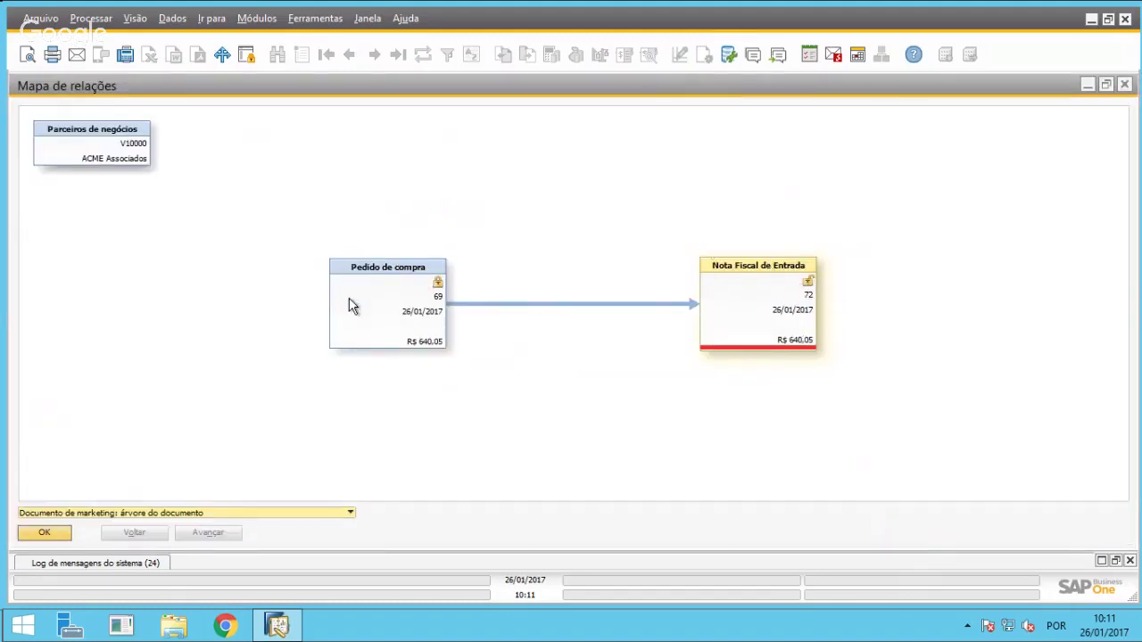
pyautogui.moveTo(349, 303); pyautogui.dragTo(353, 327)
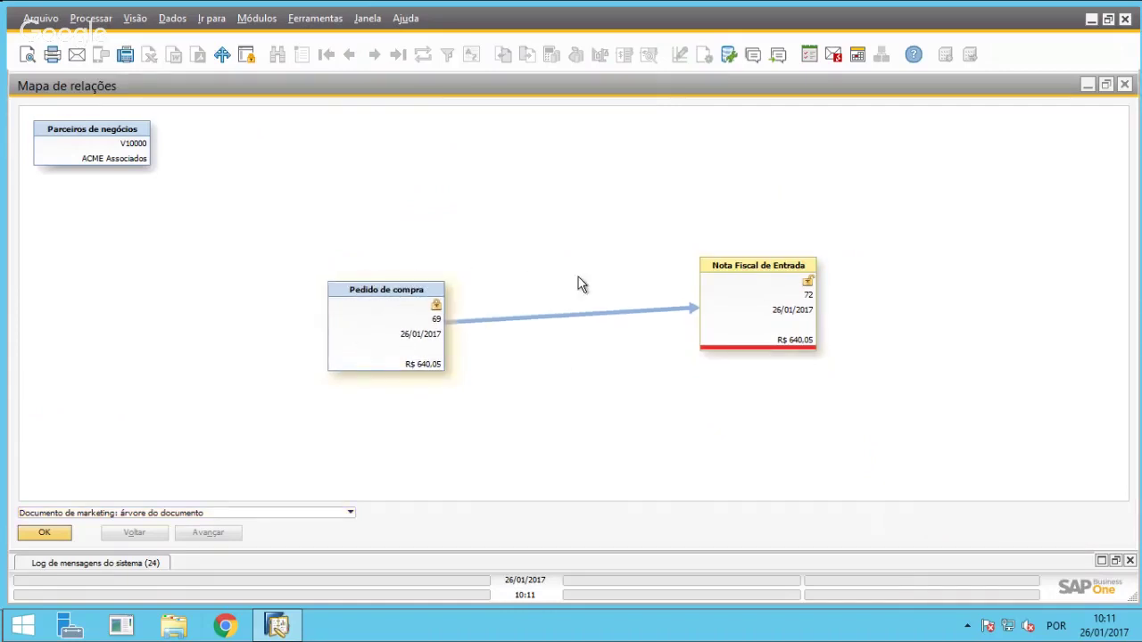
pyautogui.moveTo(749, 288); pyautogui.dragTo(679, 256)
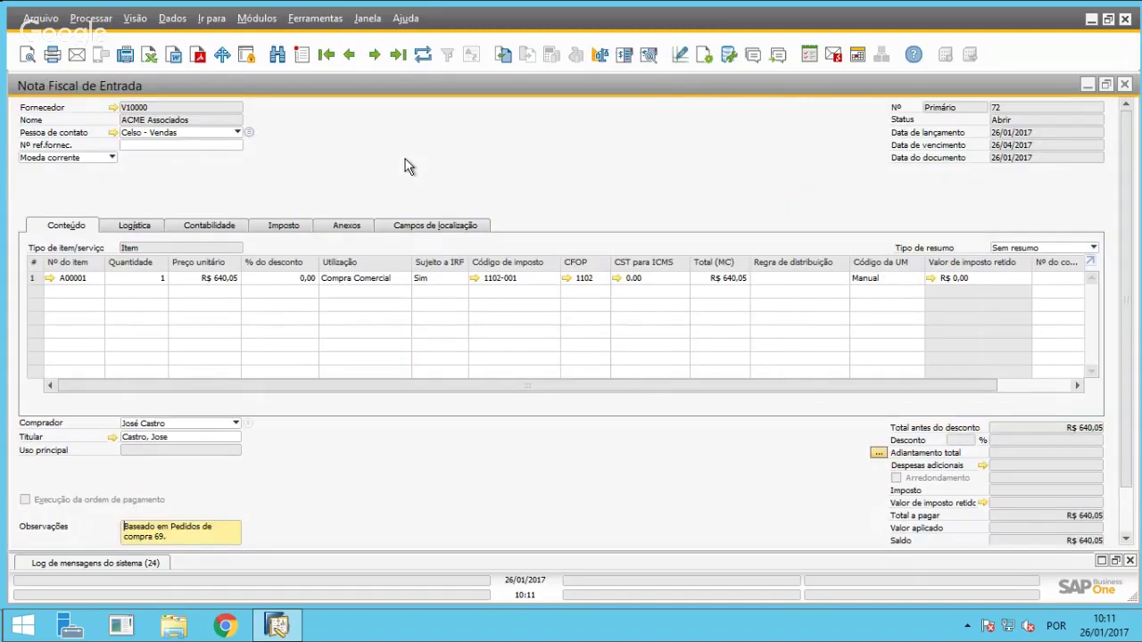
# Look over the incoming invoice's header, item line and totals once more, and close it.
pyautogui.scroll(-1, 1125, 159)
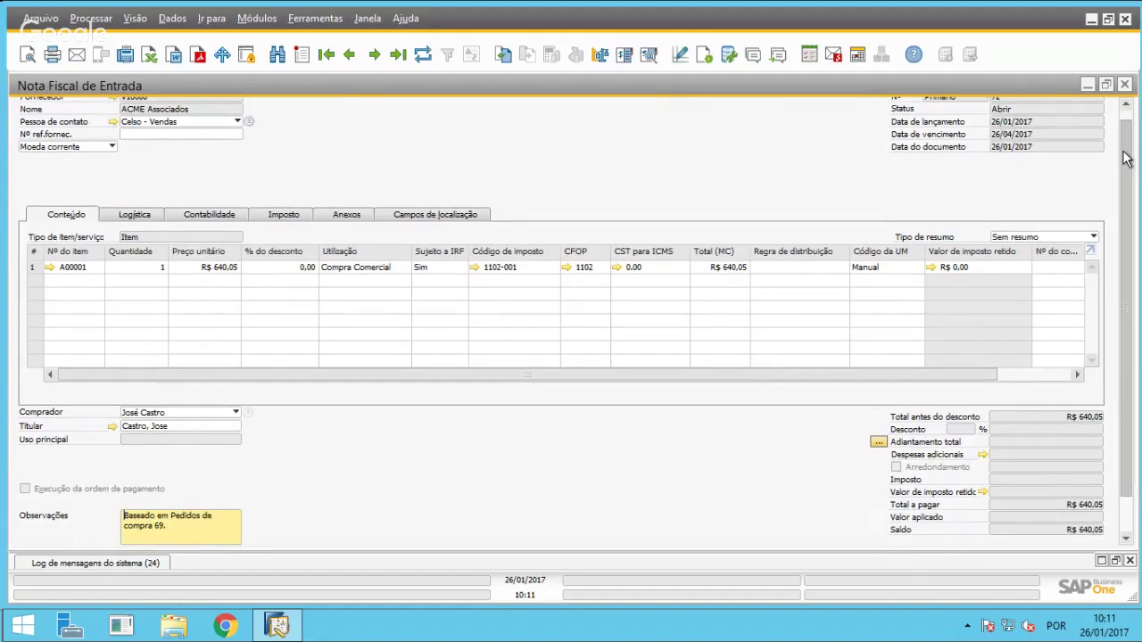
pyautogui.scroll(1, 1125, 159)
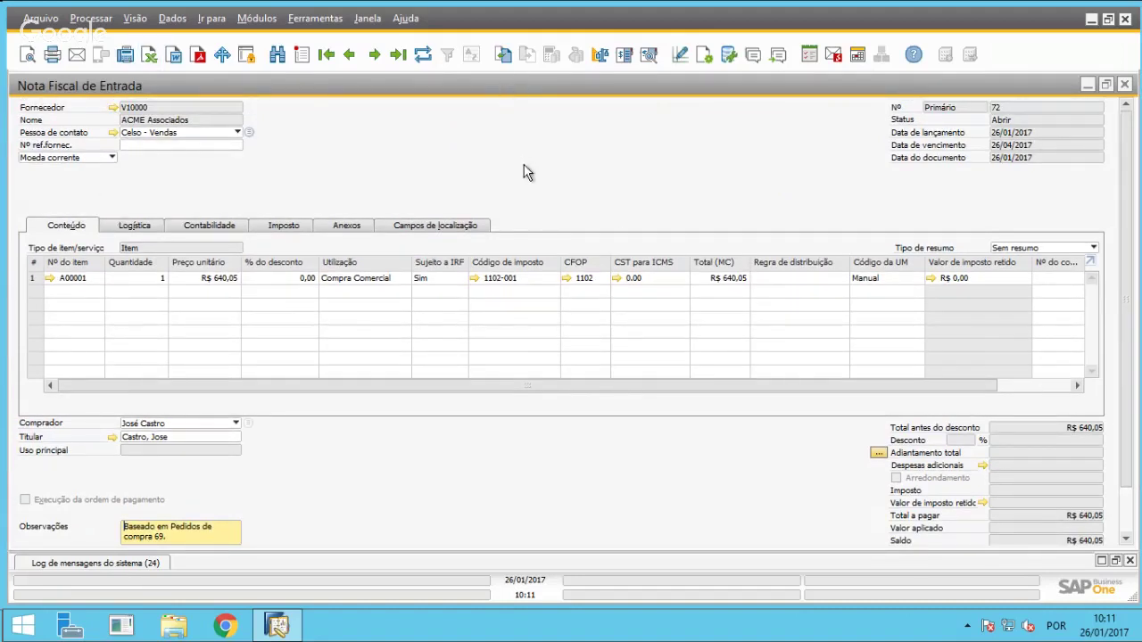
pyautogui.moveTo(1128, 314); pyautogui.dragTo(1137, 366)
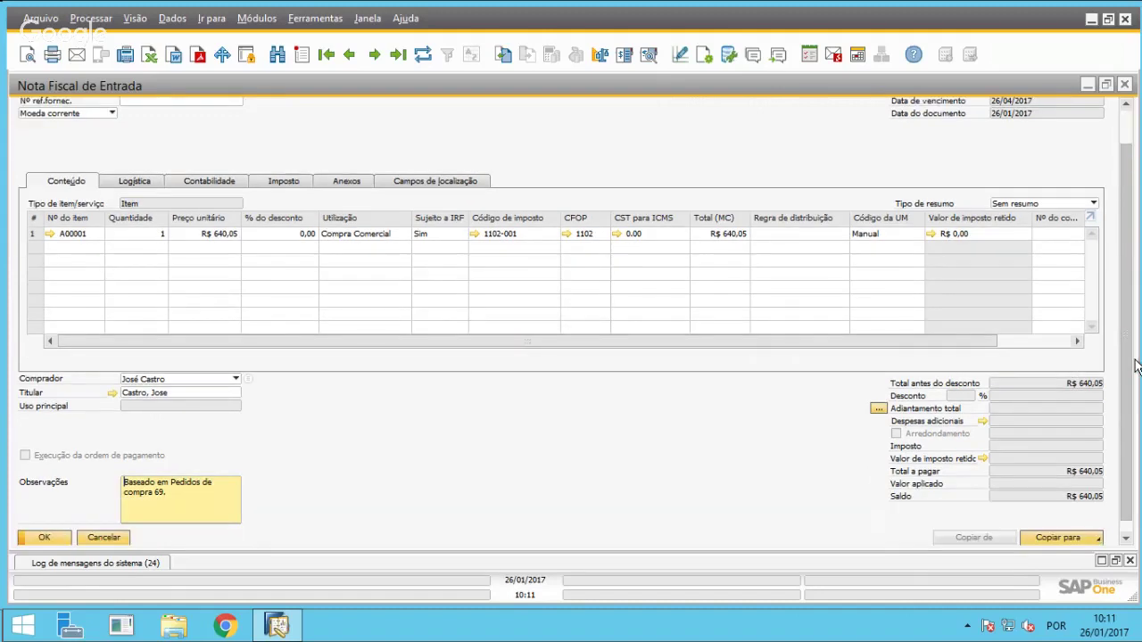
pyautogui.scroll(1, 1137, 365)
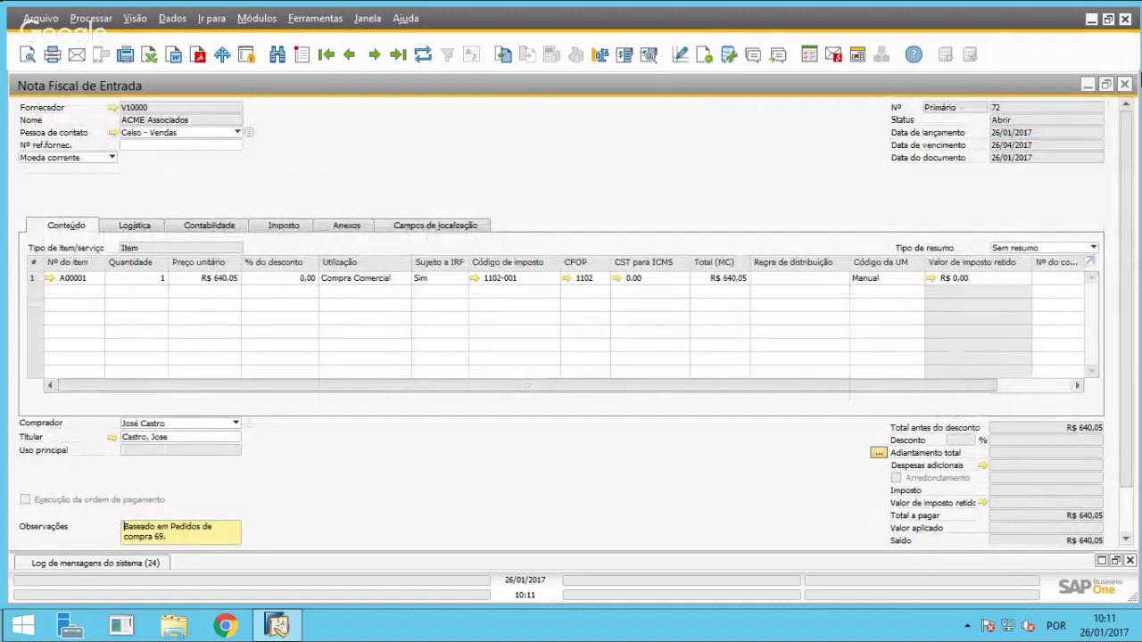
pyautogui.click(1125, 86)
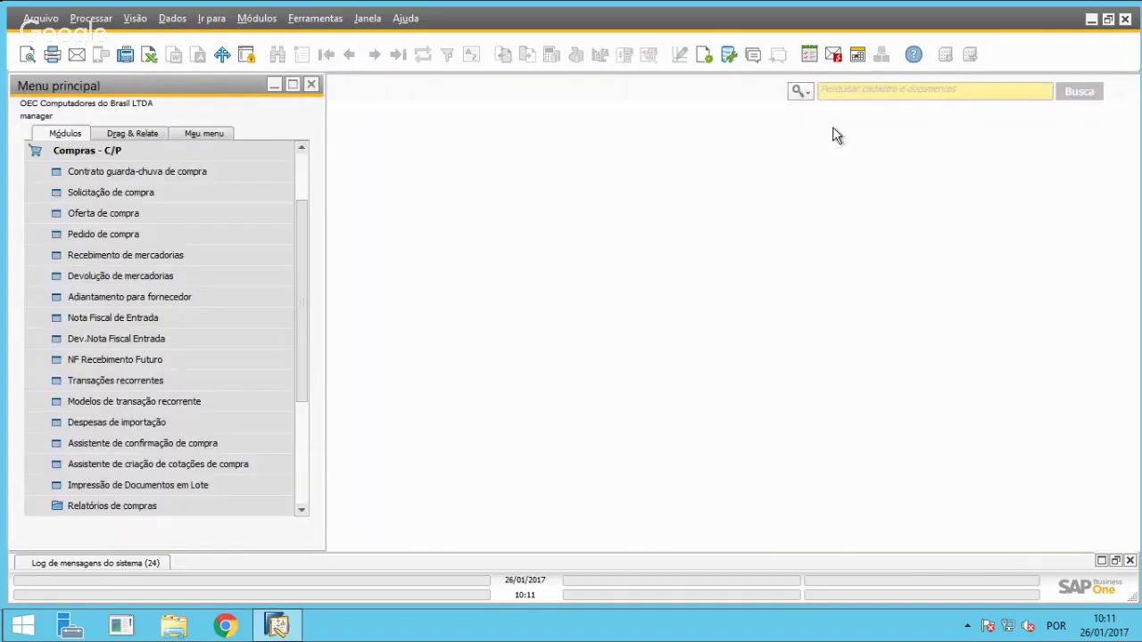
# Open the purchasing report Lista de itens em aberto for Notas fiscais de Entrada.
pyautogui.click(137, 156)
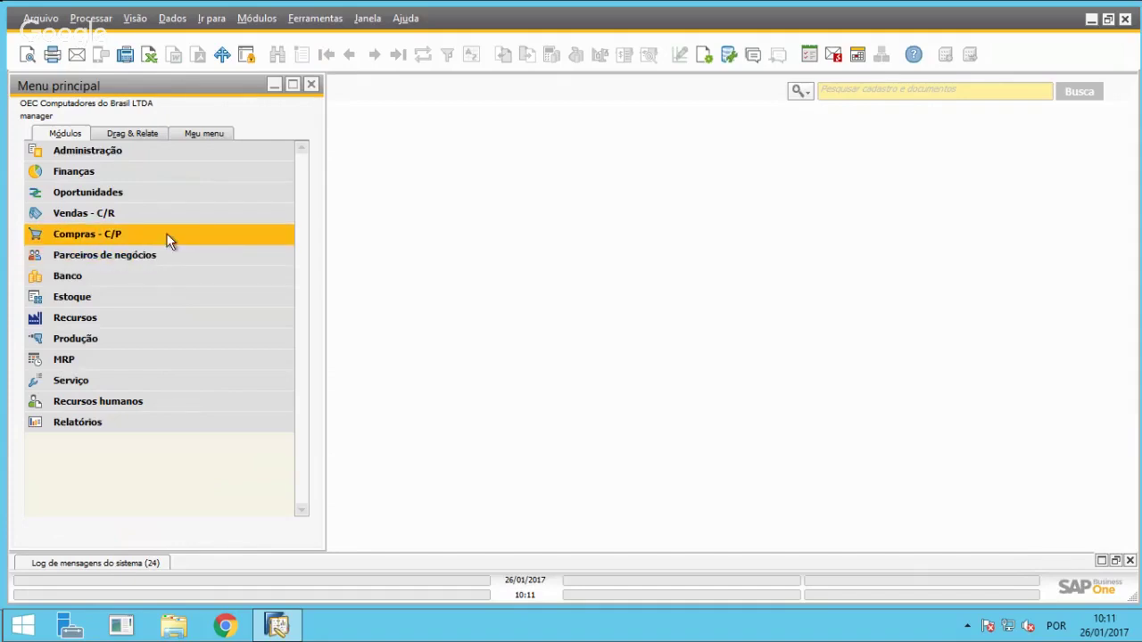
pyautogui.click(87, 239)
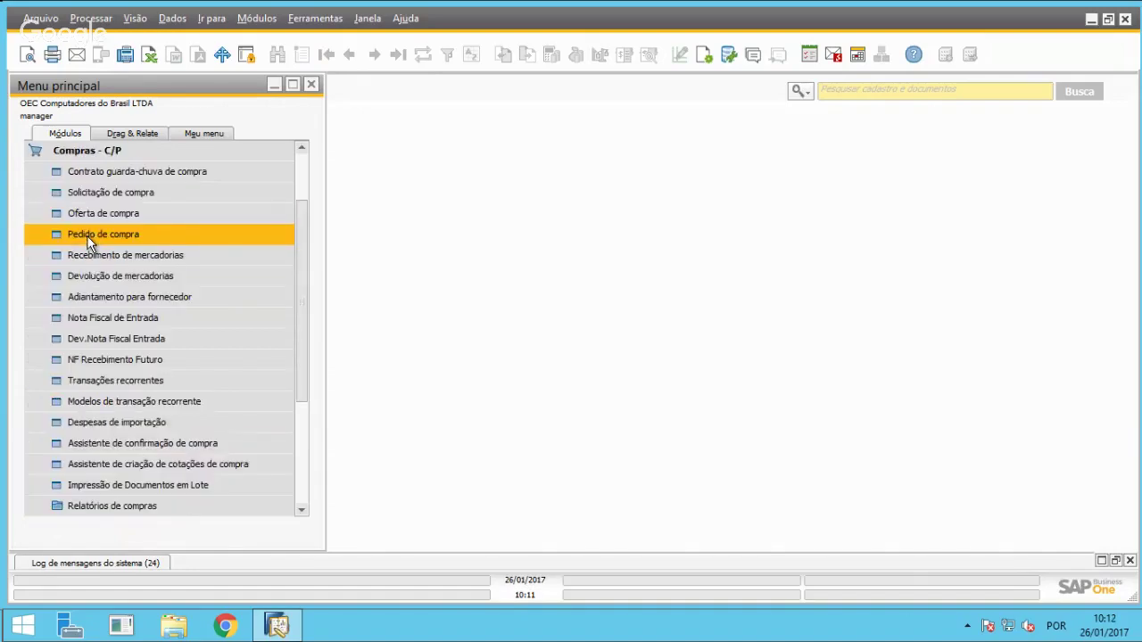
pyautogui.scroll(-2, 104, 253)
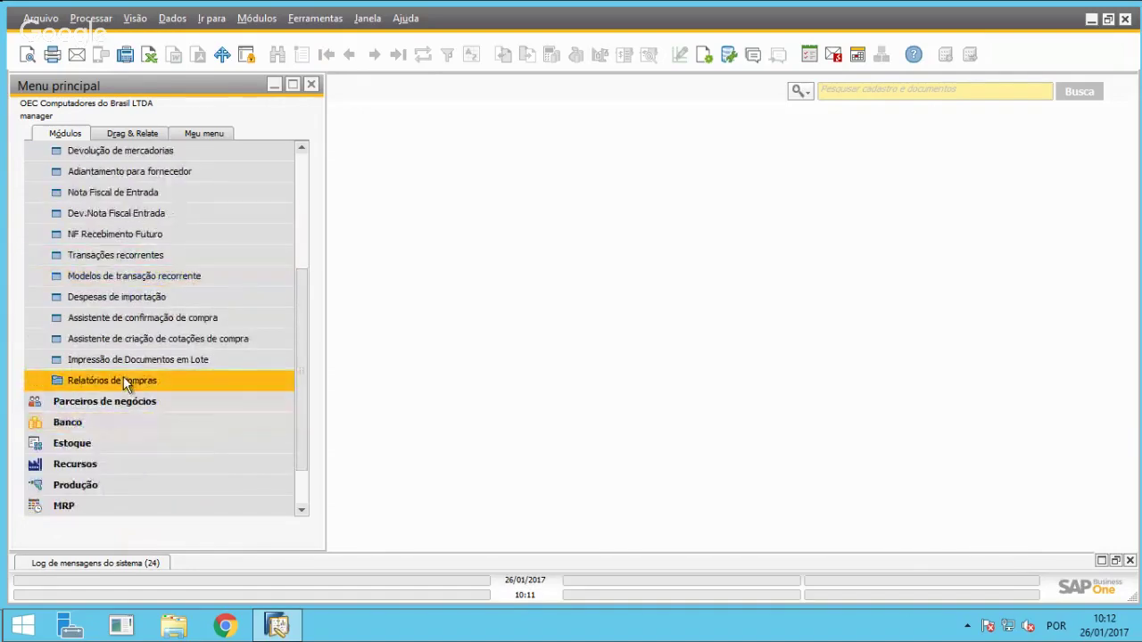
pyautogui.click(123, 376)
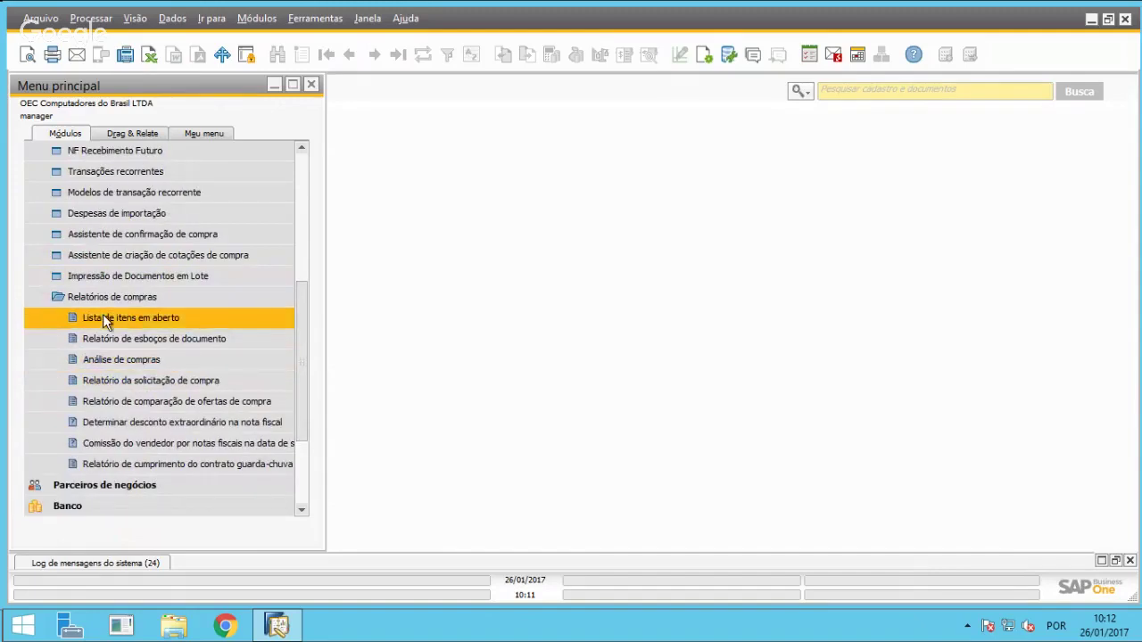
pyautogui.click(106, 314)
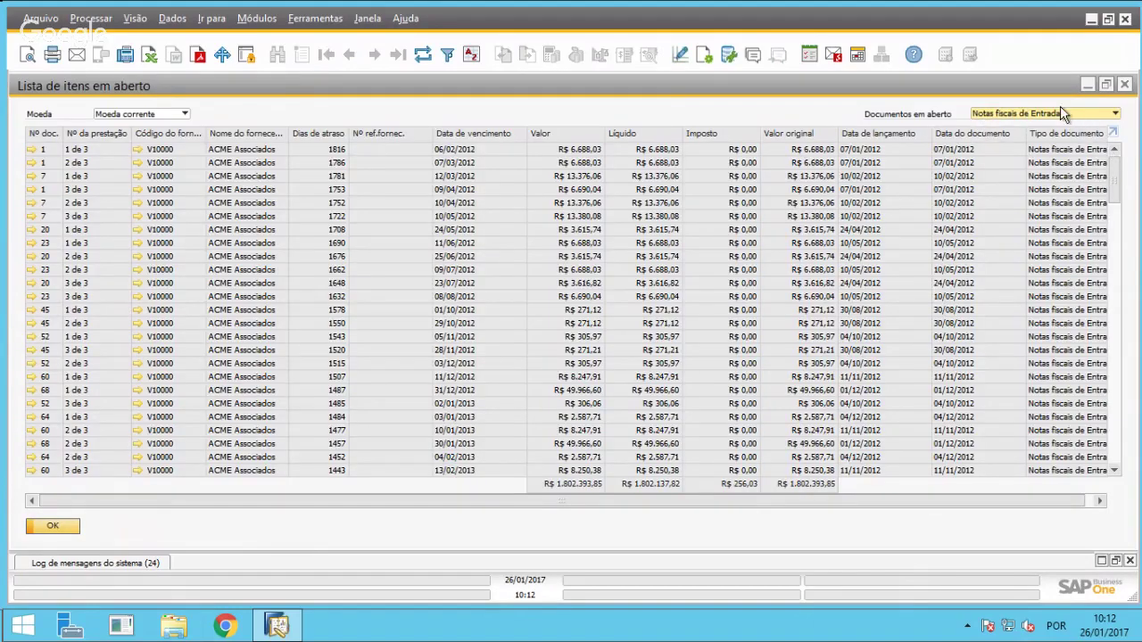
# Look through the open incoming invoices list, briefly enlarging the table and restoring its normal size.
pyautogui.scroll(-3, 1122, 203)
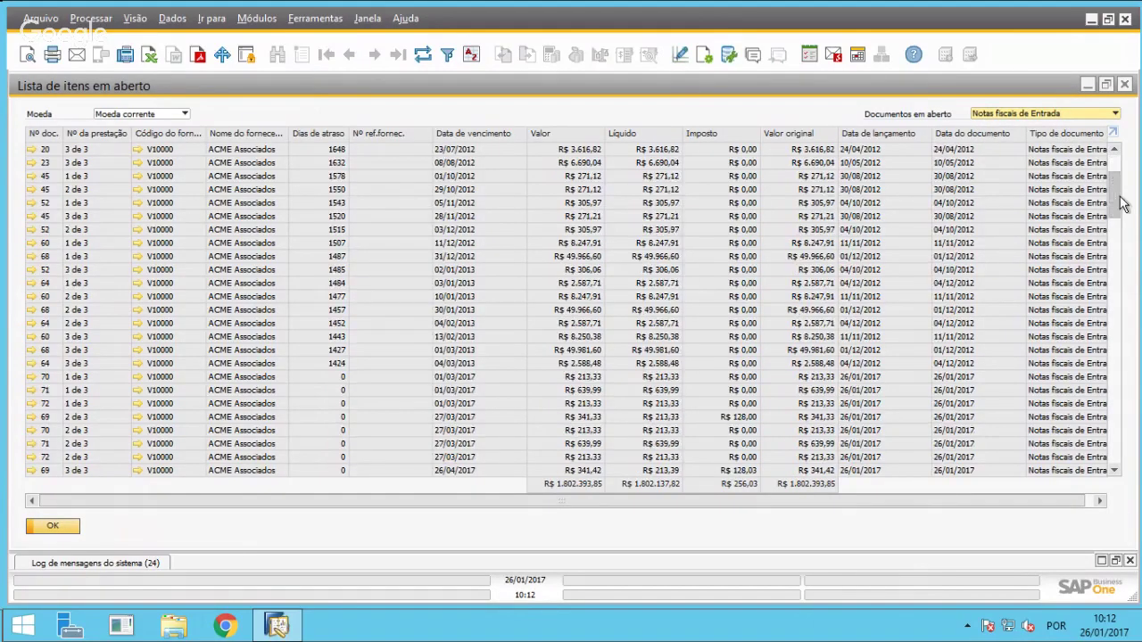
pyautogui.moveTo(1122, 203); pyautogui.dragTo(1112, 134)
pyautogui.click(1112, 134)
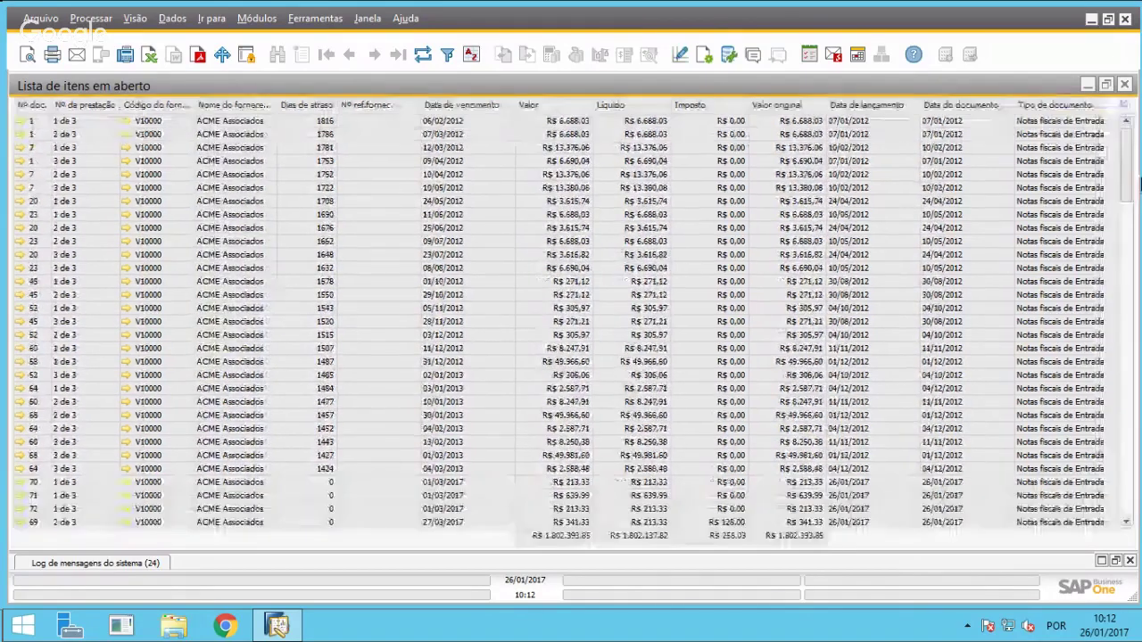
pyautogui.click(1123, 105)
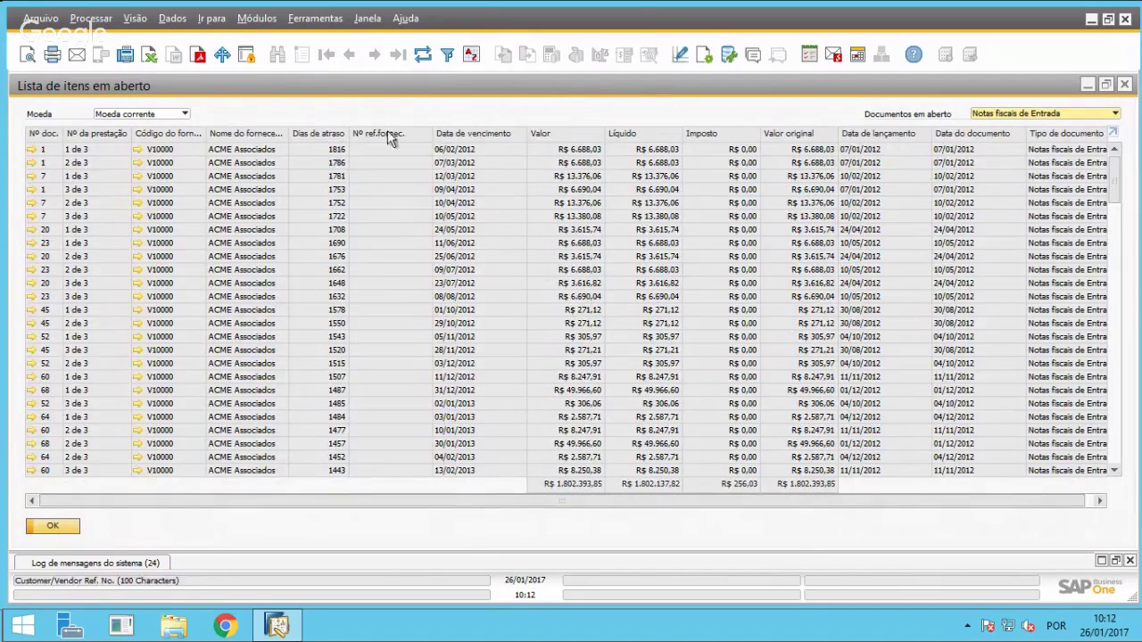
# Filter the open items to a posting date (Data de lançamento) equal to 26/01/2017 and check invoice 72 from the list.
pyautogui.click(438, 57)
pyautogui.moveTo(345, 95); pyautogui.dragTo(612, 85)
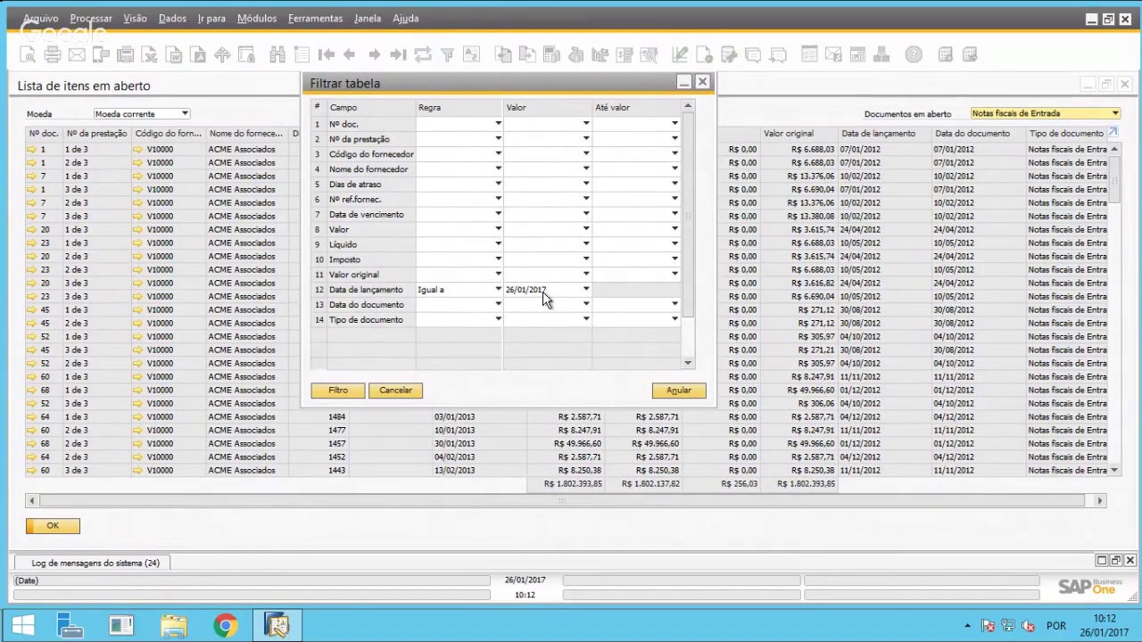
pyautogui.click(339, 391)
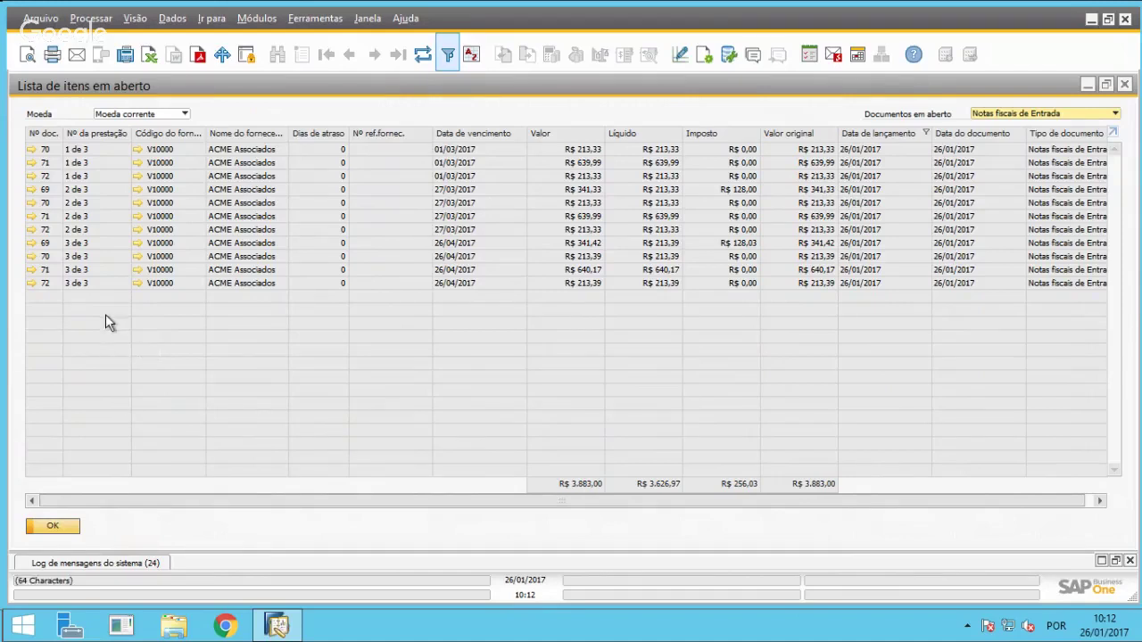
pyautogui.click(31, 284)
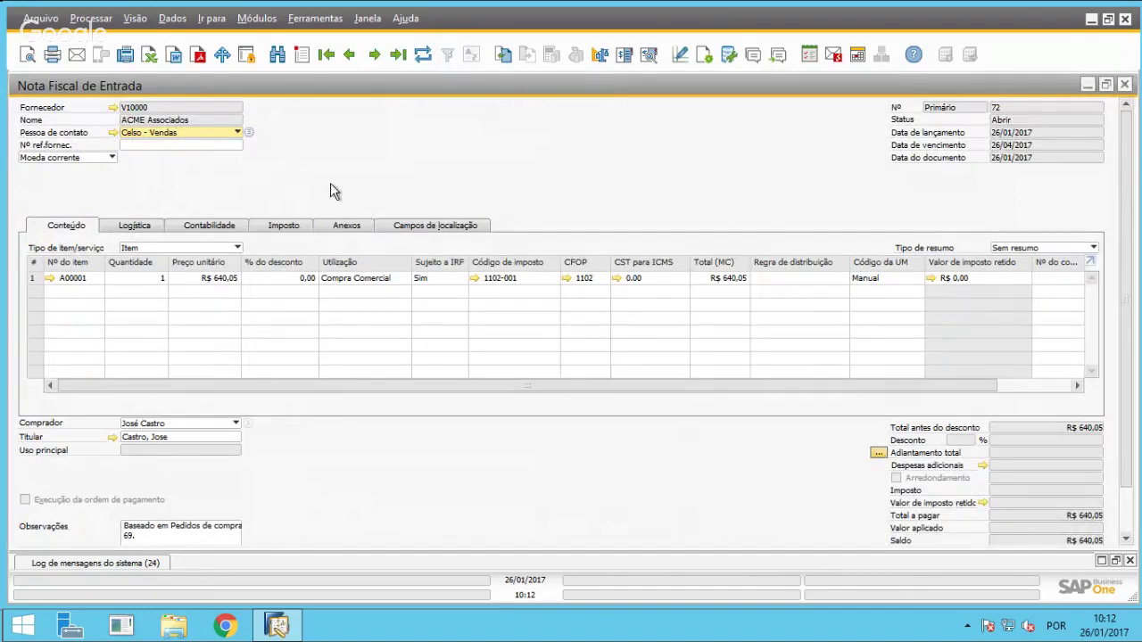
pyautogui.click(1124, 84)
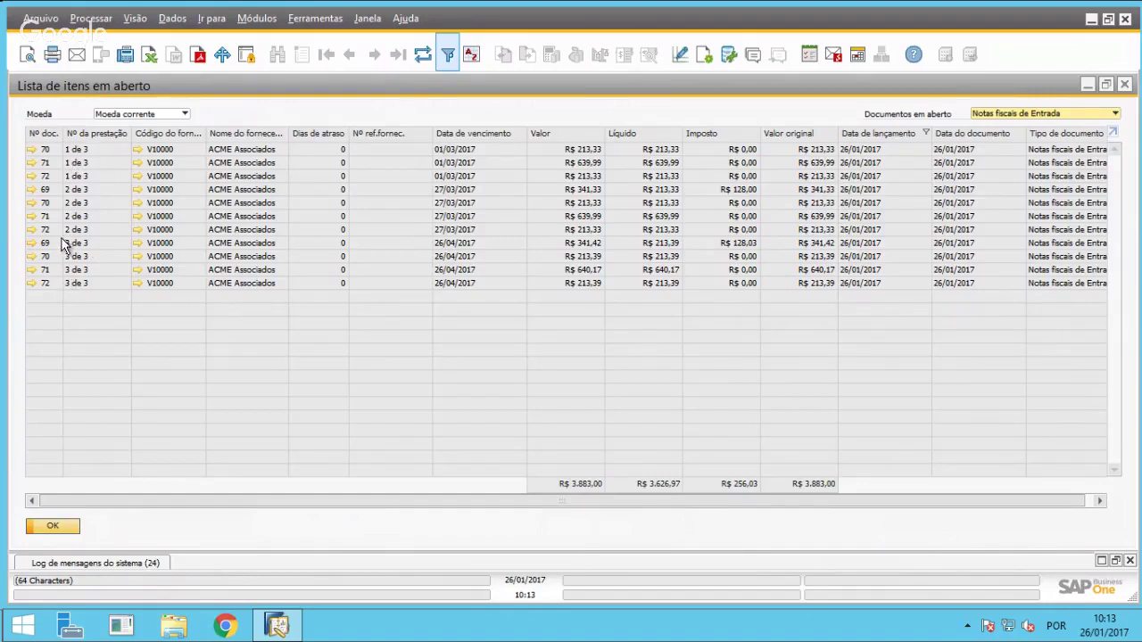
# Sort the open items by document number, examine the due dates and amounts of invoice 72's installments, and close the list.
pyautogui.doubleClick(49, 134)
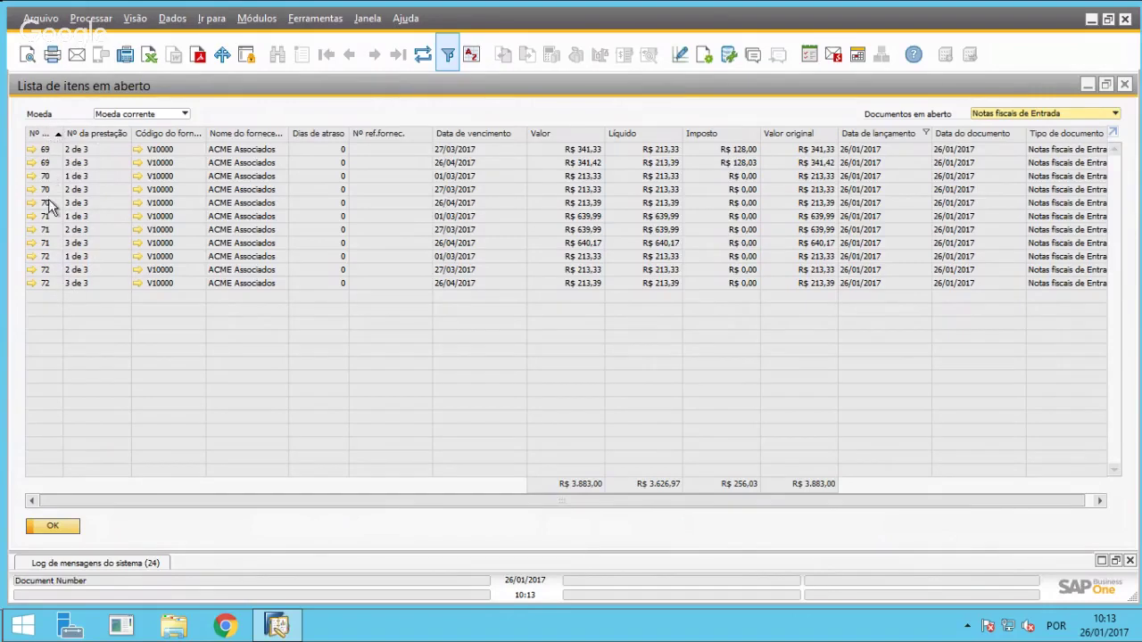
pyautogui.click(78, 259)
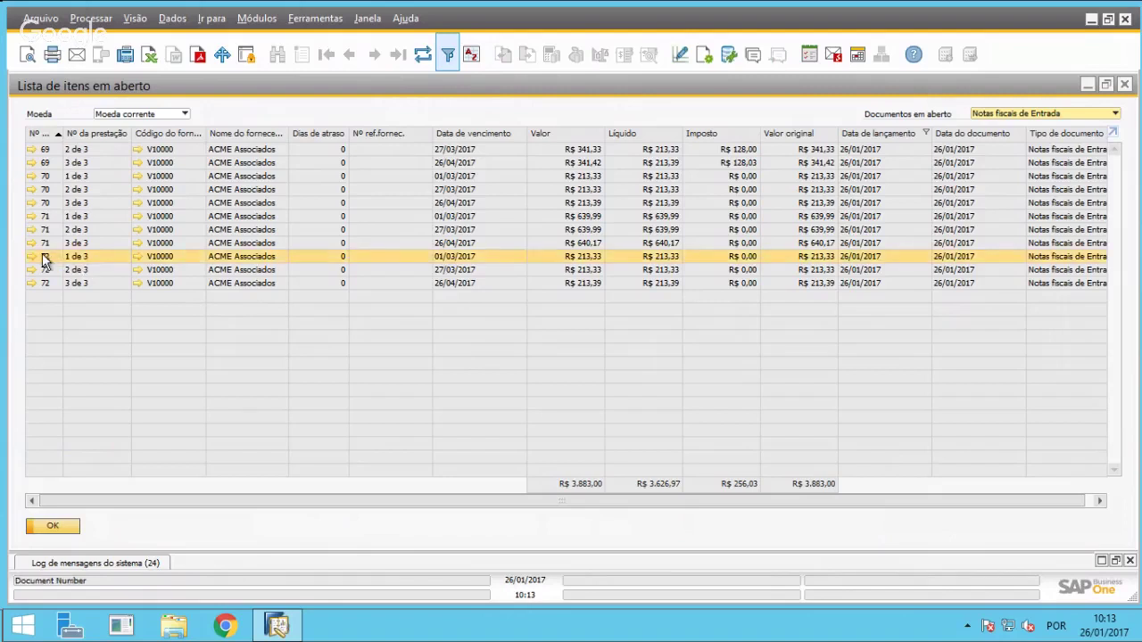
pyautogui.click(85, 270)
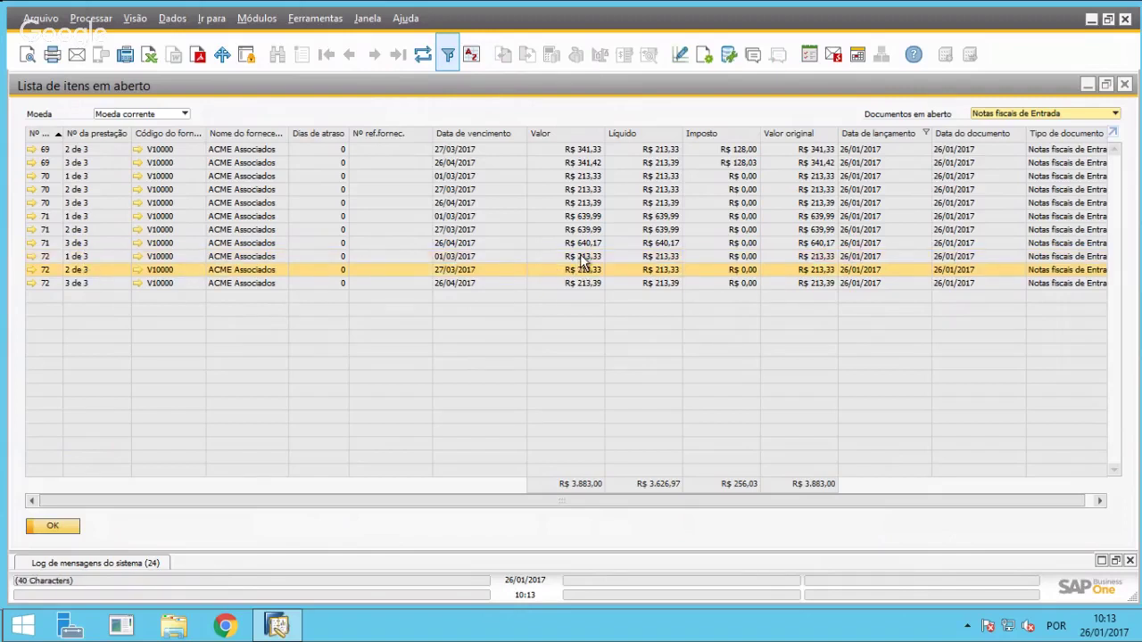
pyautogui.click(89, 284)
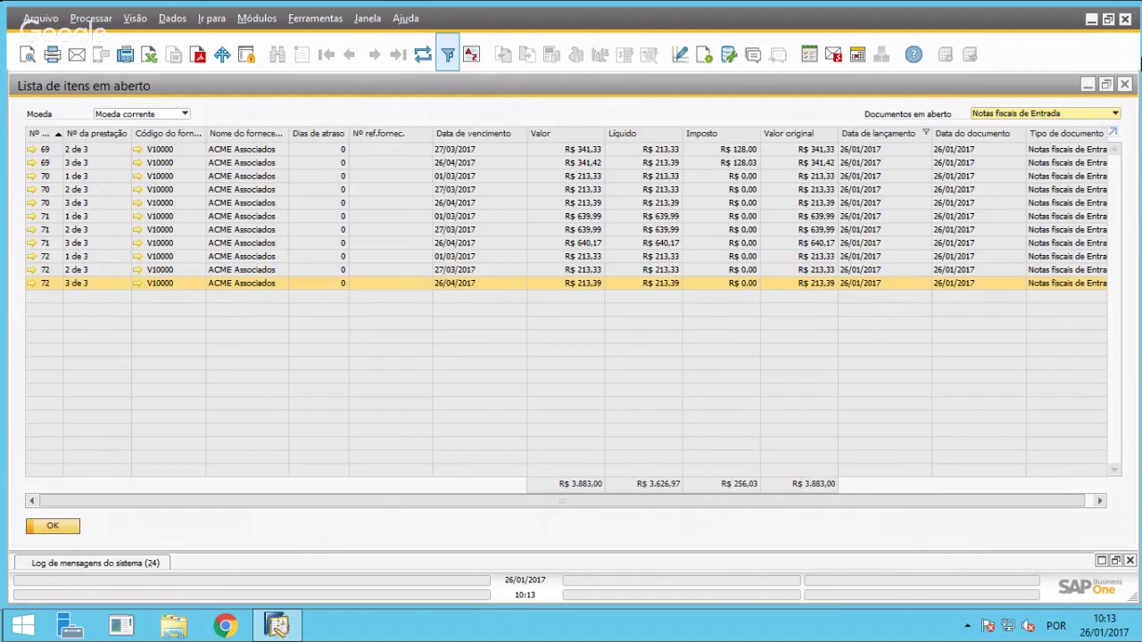
pyautogui.click(1124, 85)
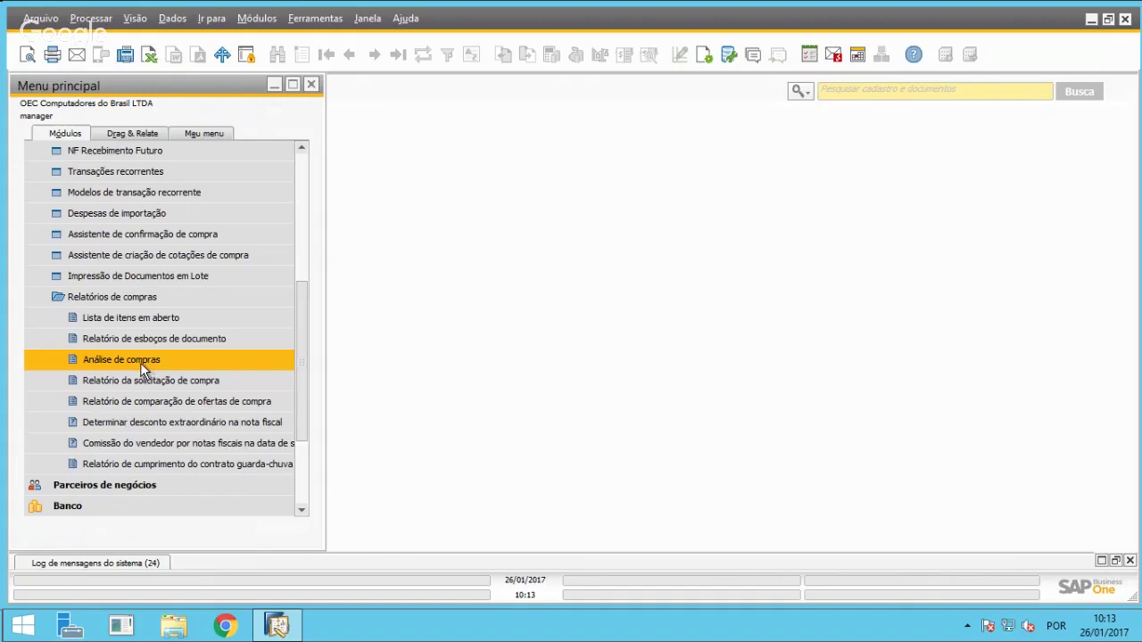
# Run the annual purchase analysis (Análise de compras) by supplier for incoming invoices posted from 01/01/2012 to 26/01/2017, and maximize the report.
pyautogui.click(93, 356)
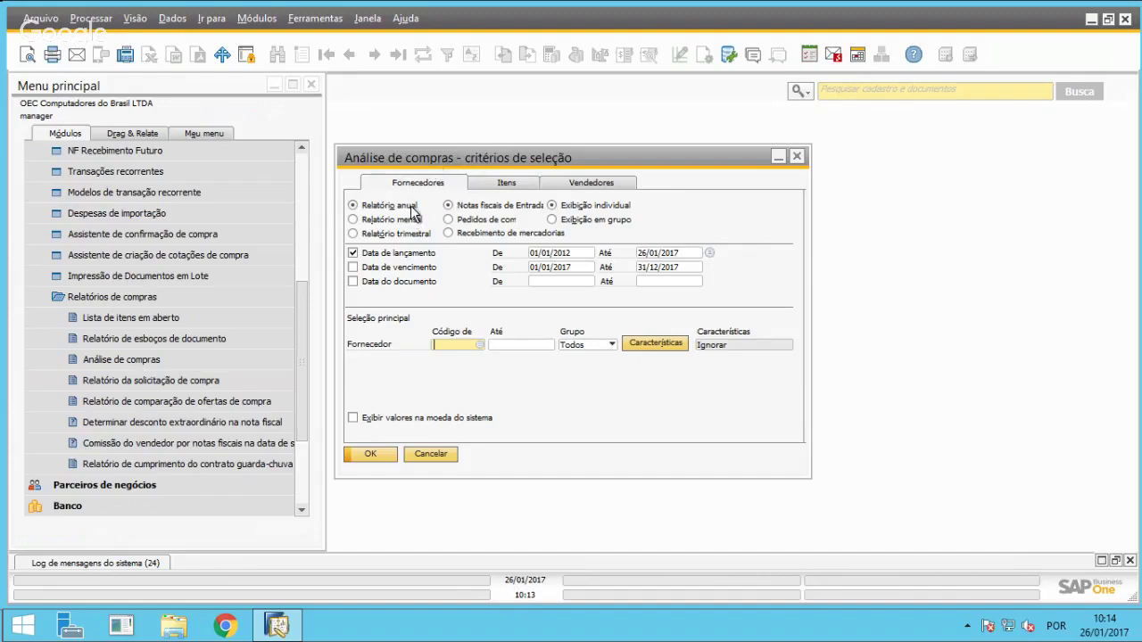
pyautogui.click(580, 256)
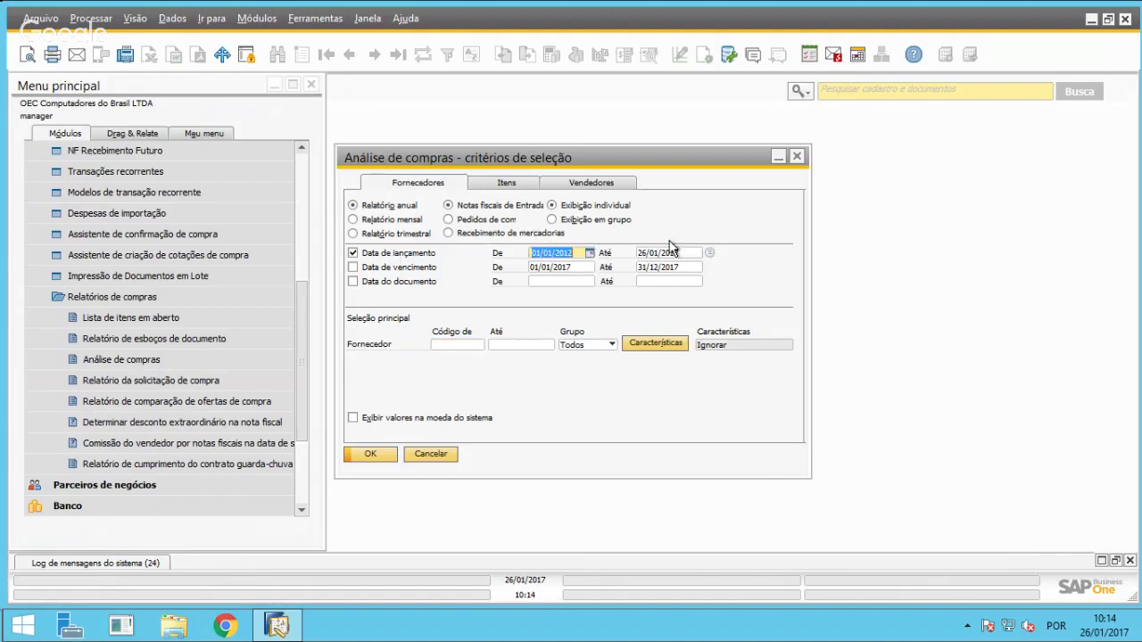
pyautogui.click(370, 456)
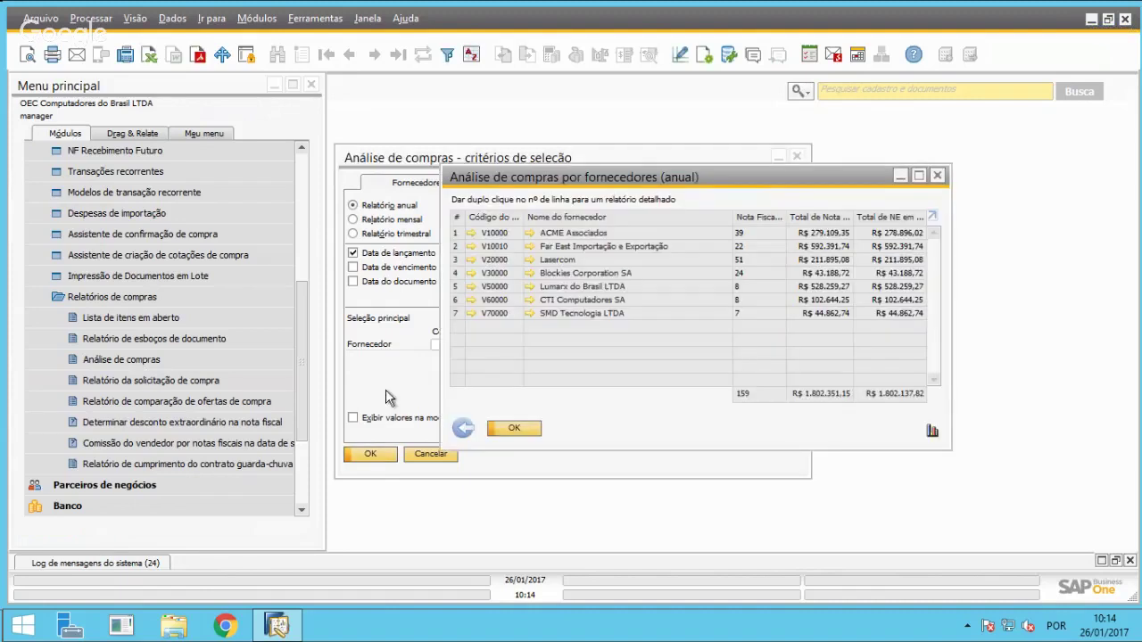
pyautogui.moveTo(546, 179); pyautogui.dragTo(320, 156)
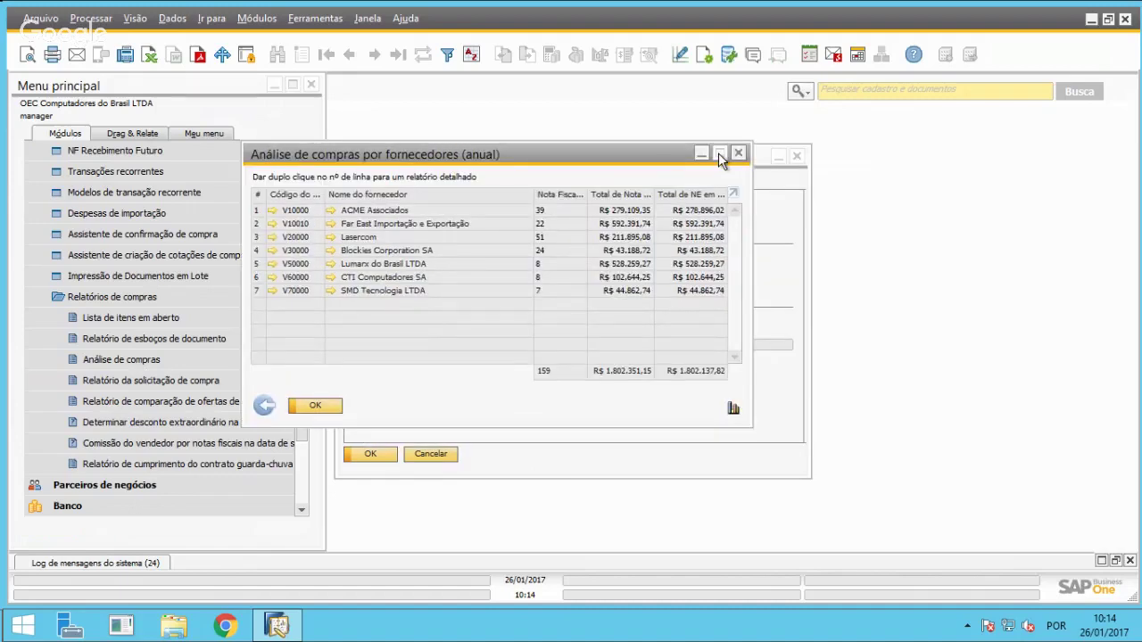
pyautogui.click(719, 154)
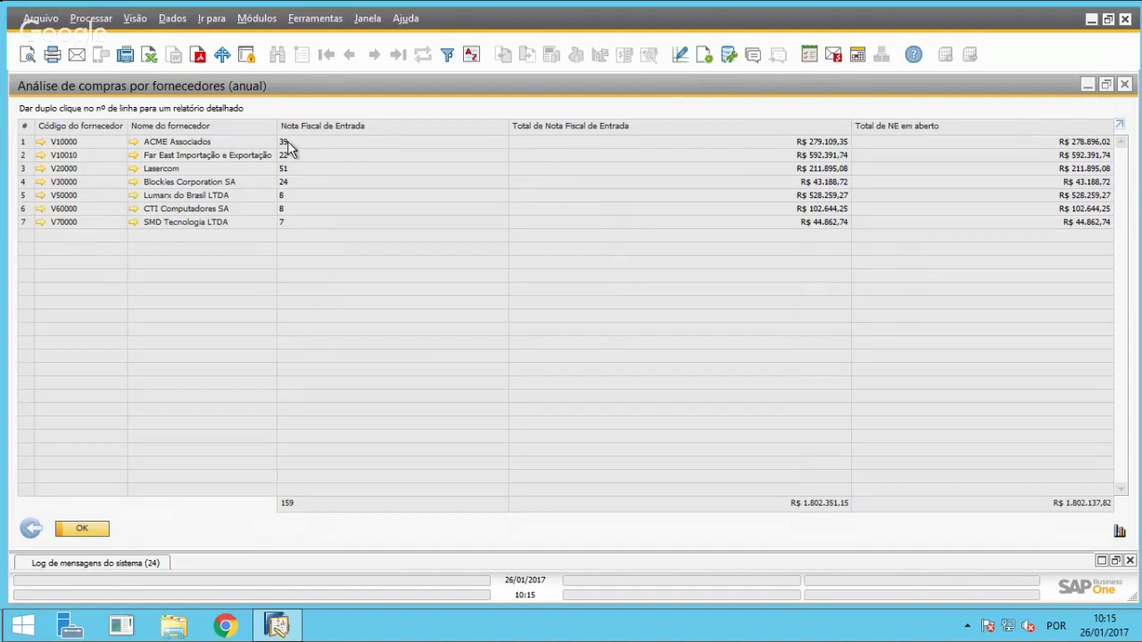
# Open the detailed purchase analysis report for ACME Associados from the supplier list.
pyautogui.click(25, 145)
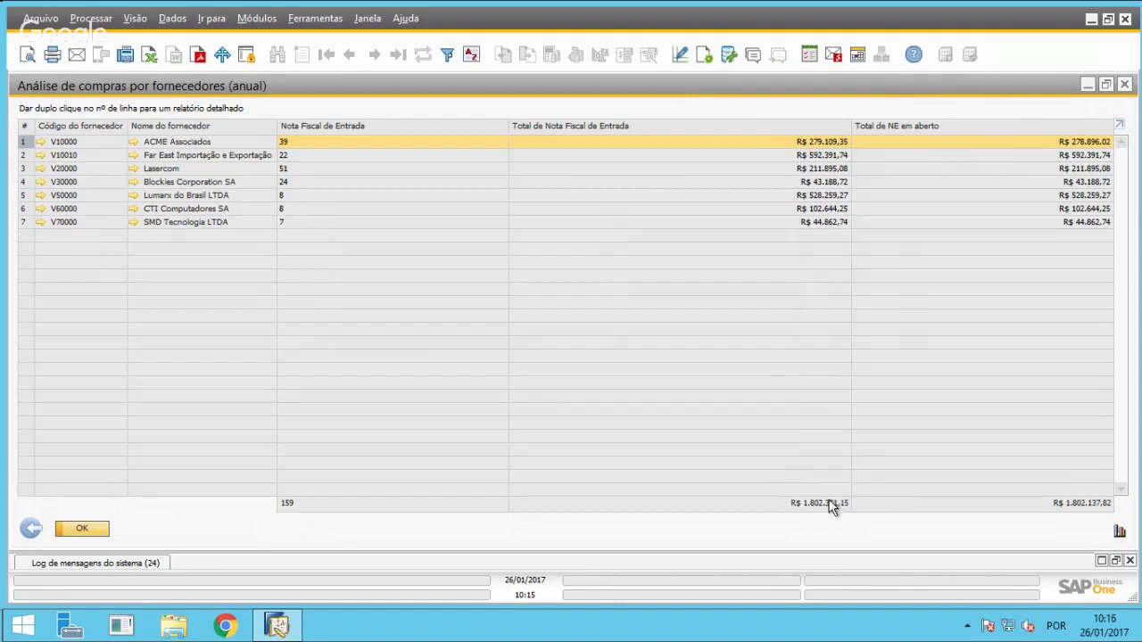
pyautogui.doubleClick(23, 143)
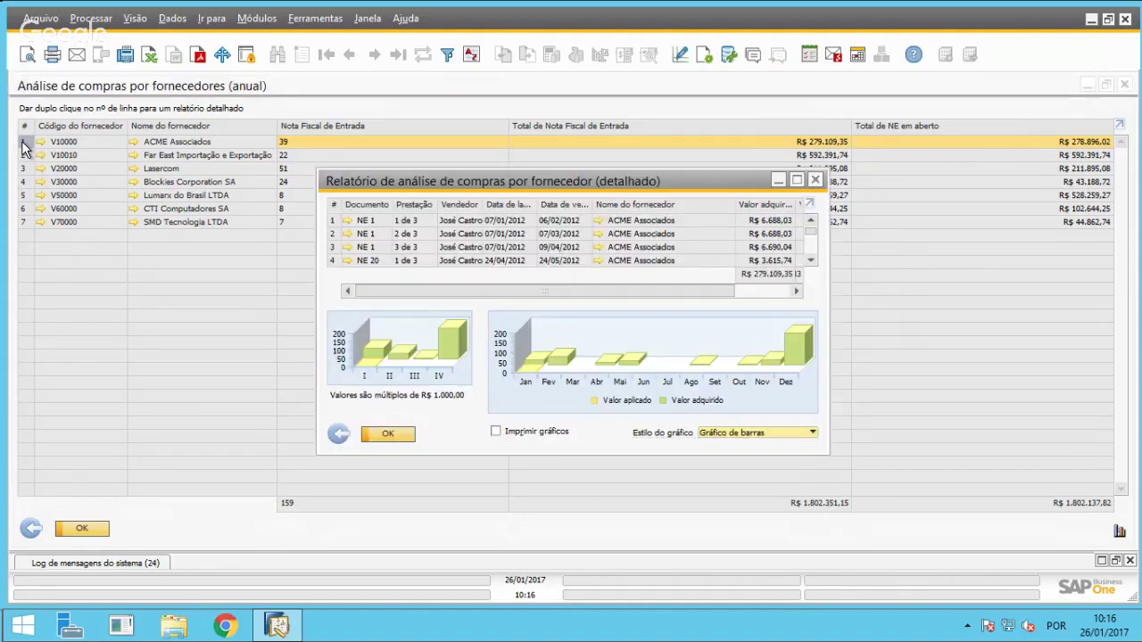
# Maximize the detailed ACME Associados purchase report, review its last entries, and check incoming invoice NE 72 from its third installment.
pyautogui.doubleClick(491, 184)
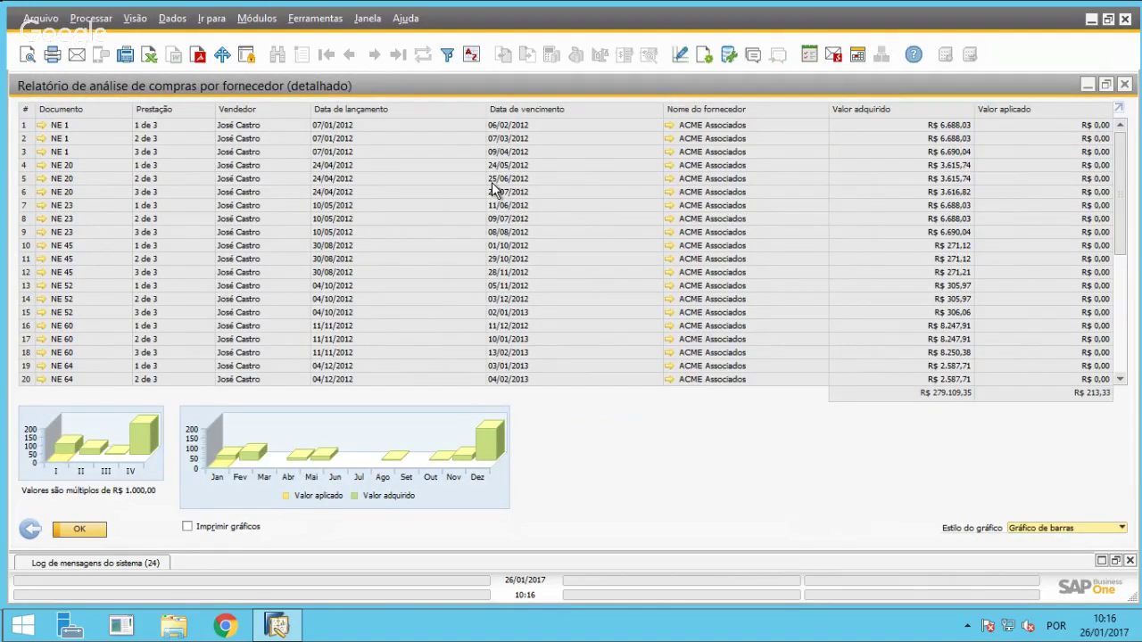
pyautogui.moveTo(1120, 140); pyautogui.dragTo(1132, 290)
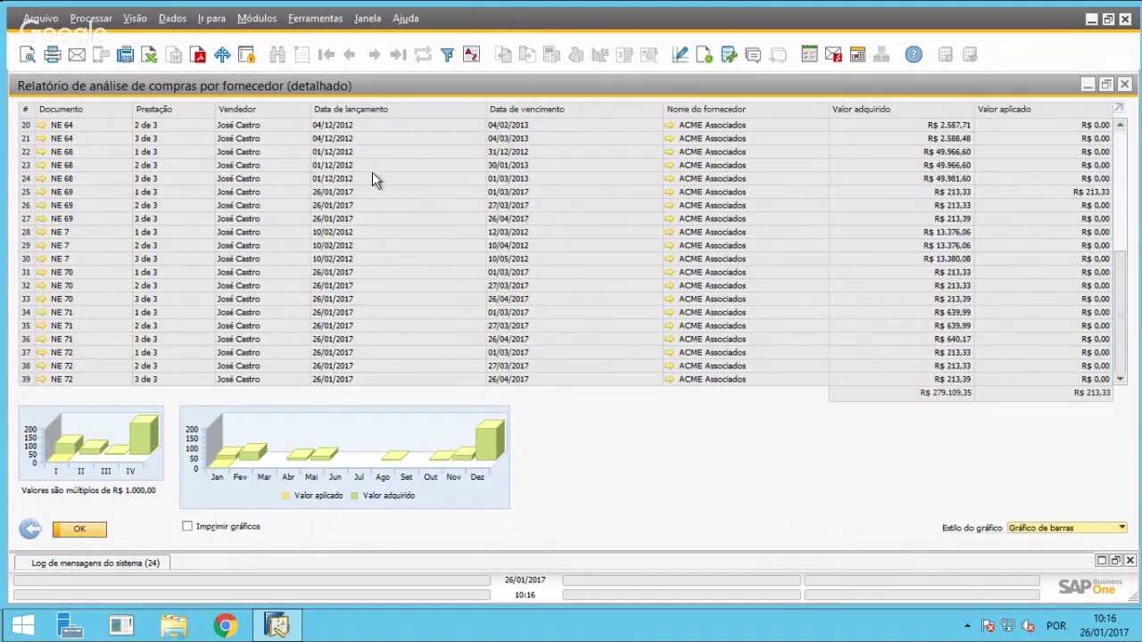
pyautogui.click(37, 381)
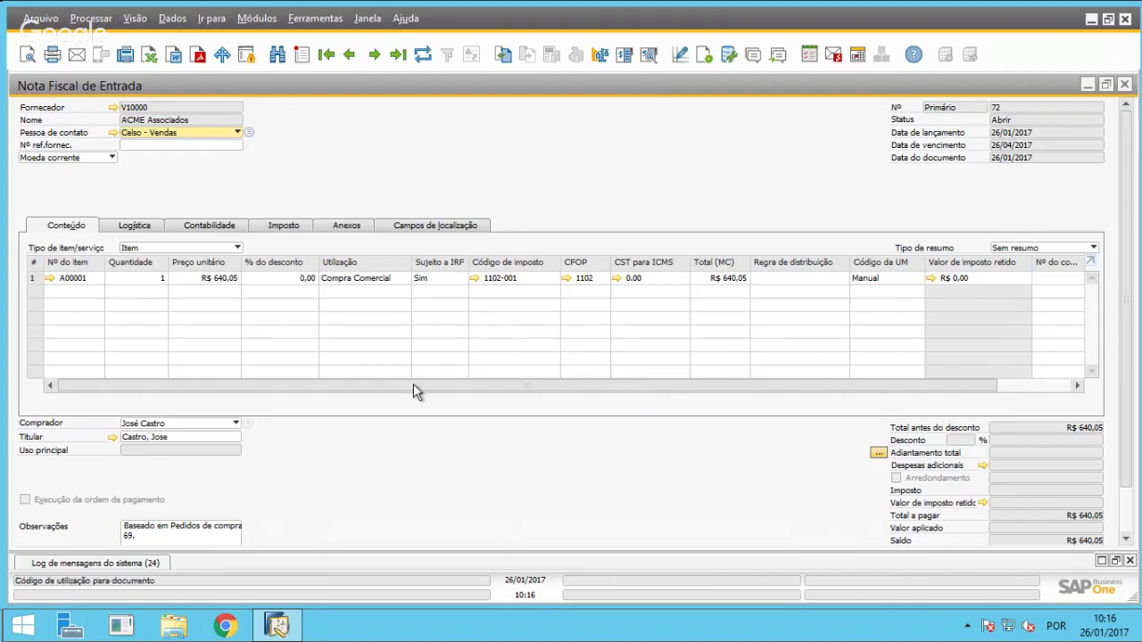
pyautogui.scroll(-2, 1126, 378)
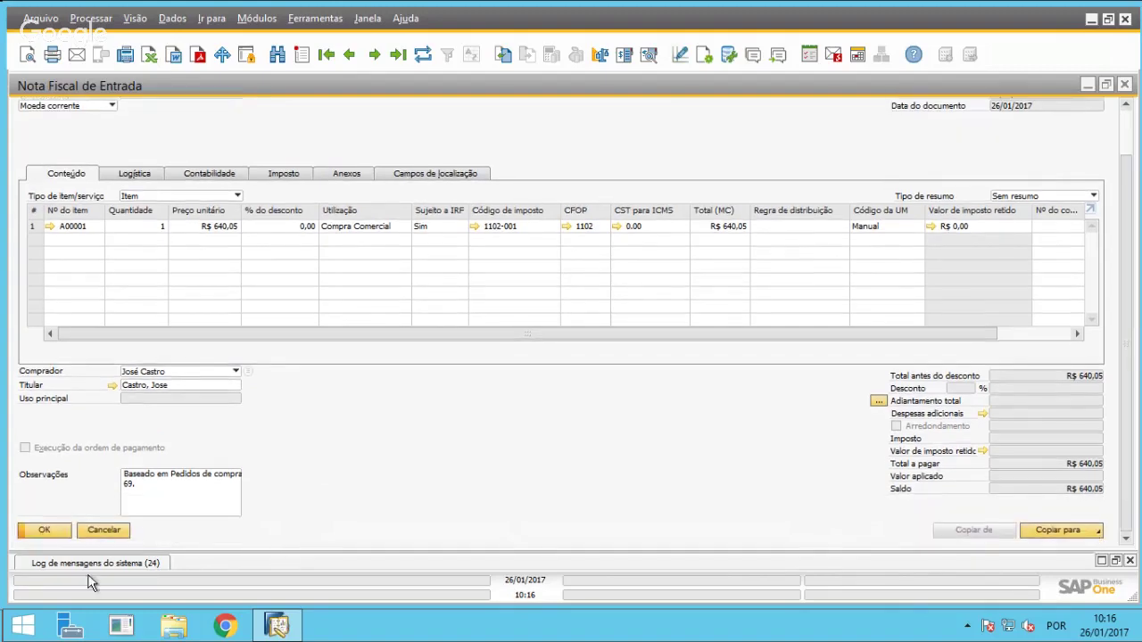
pyautogui.click(90, 533)
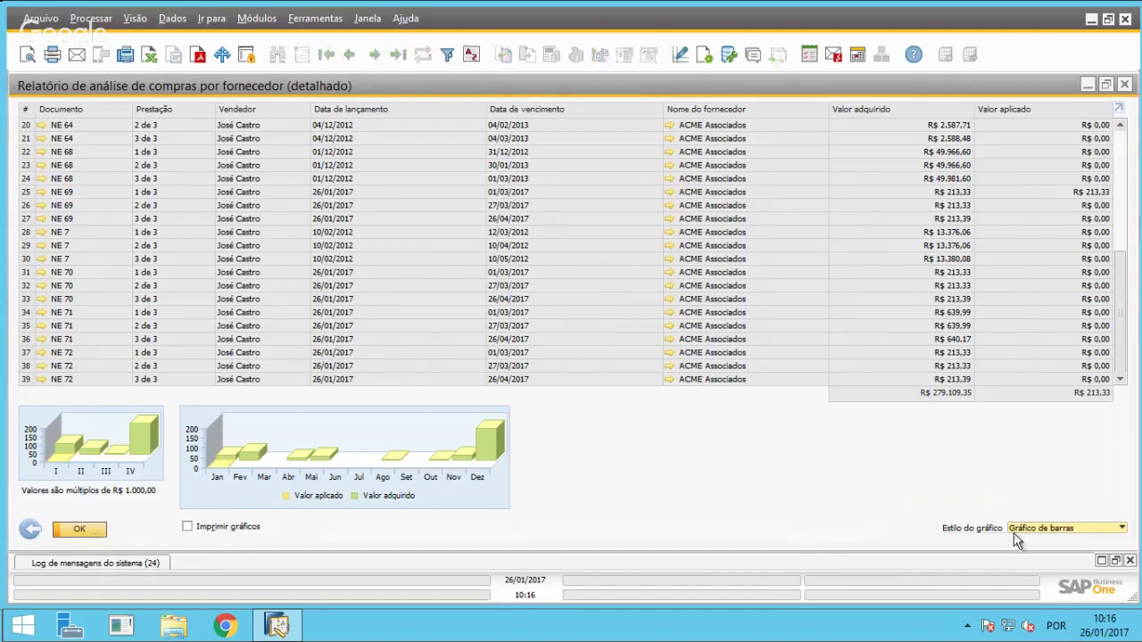
# Try the line style (Gráfico de linhas) on the detailed report's charts, and restore the bar style (Gráfico de barras).
pyautogui.click(1095, 529)
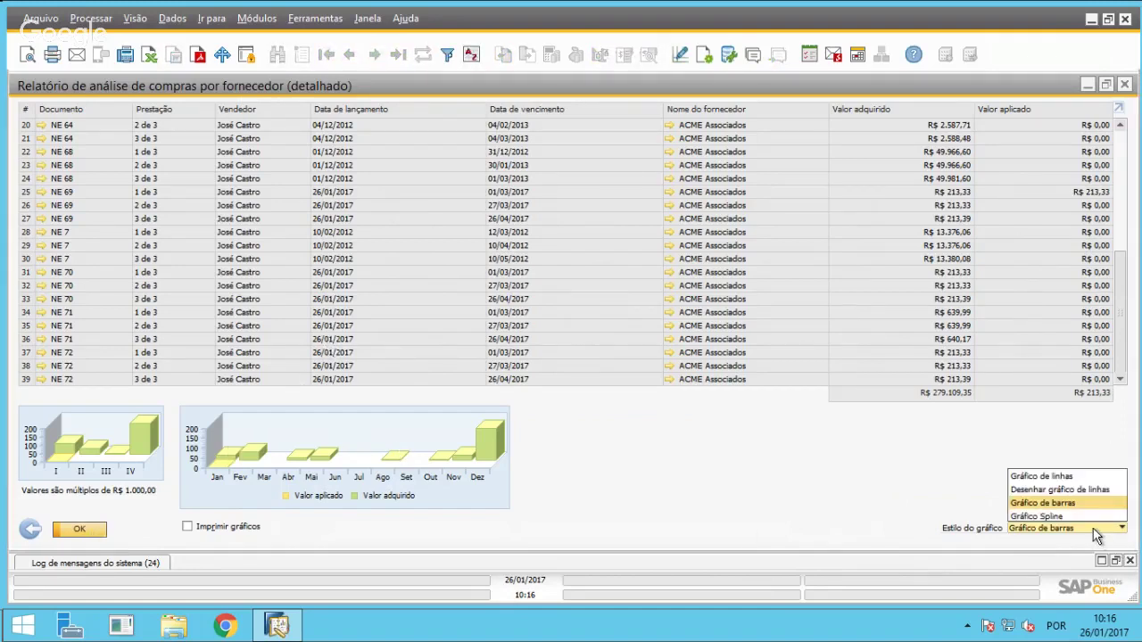
pyautogui.click(1065, 476)
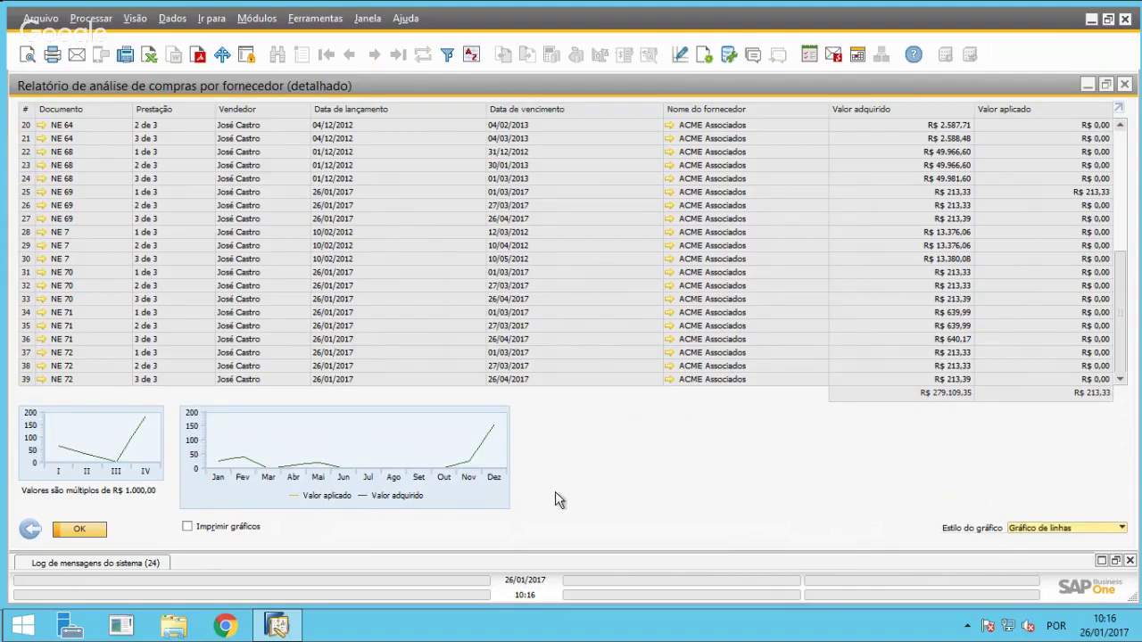
pyautogui.click(1069, 531)
pyautogui.click(1073, 503)
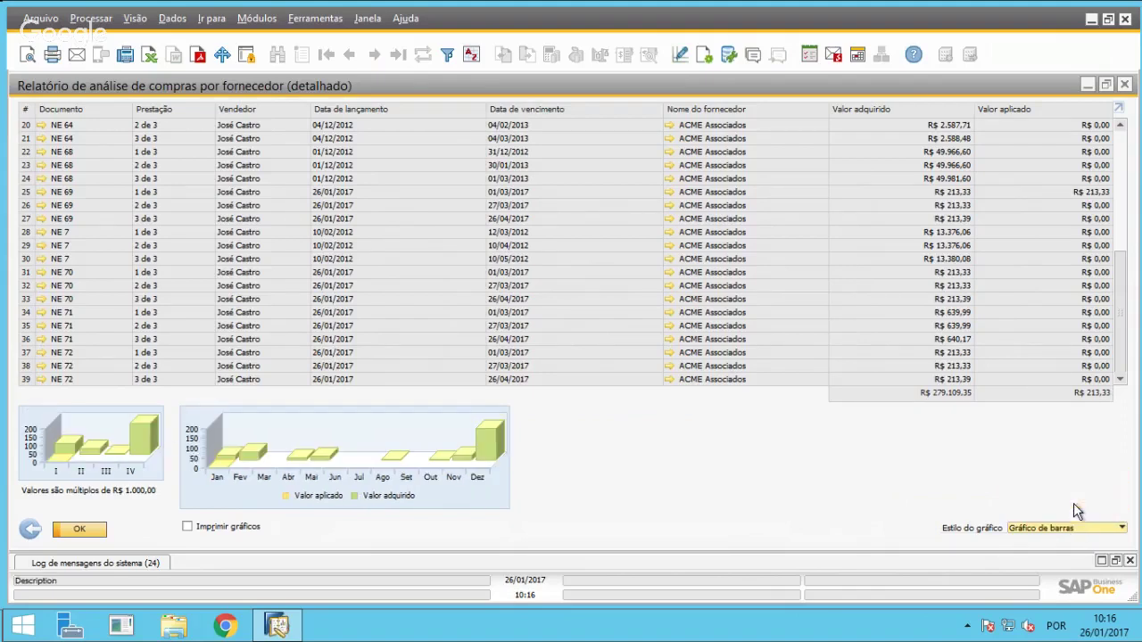
# View the chart of the annual supplier purchase analysis, and close the analysis along with its selection criteria.
pyautogui.click(31, 532)
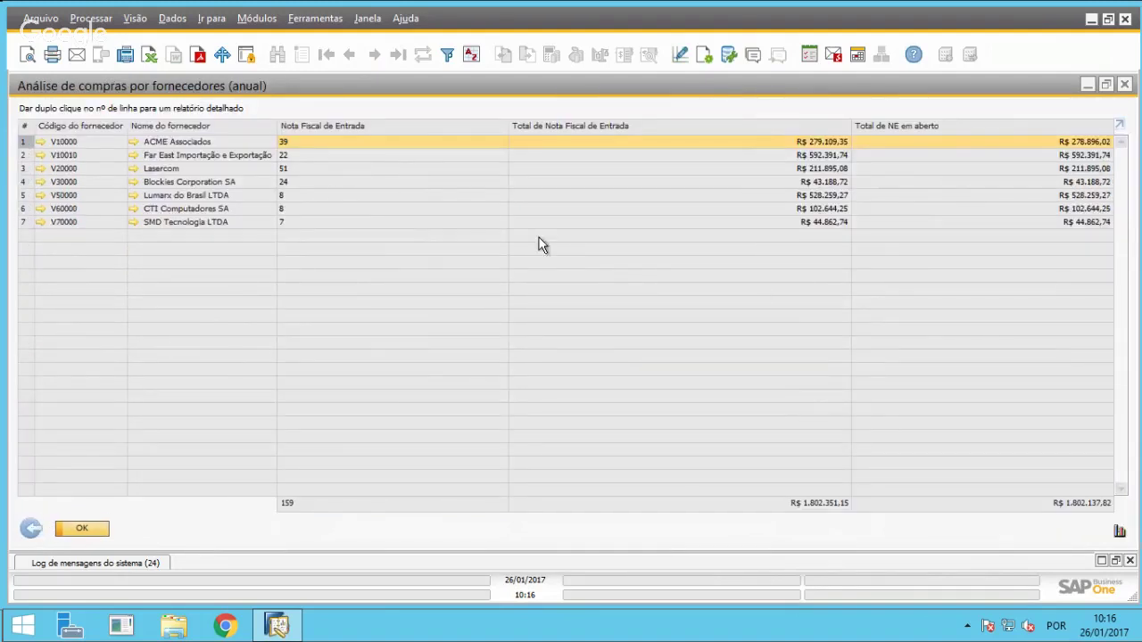
pyautogui.click(1119, 531)
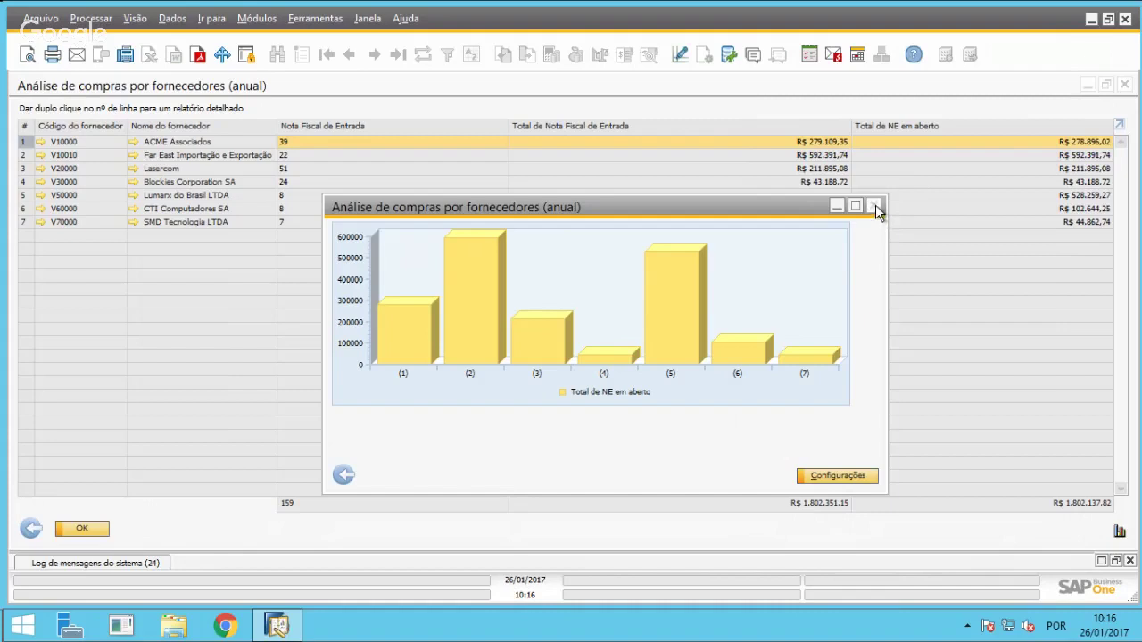
pyautogui.click(873, 205)
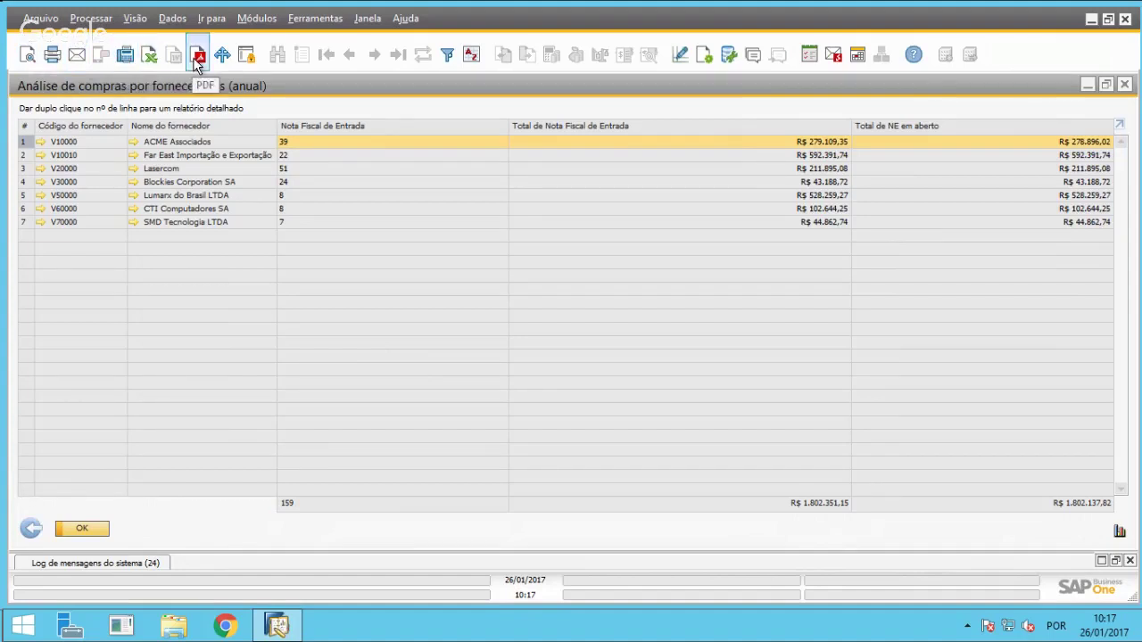
pyautogui.click(29, 529)
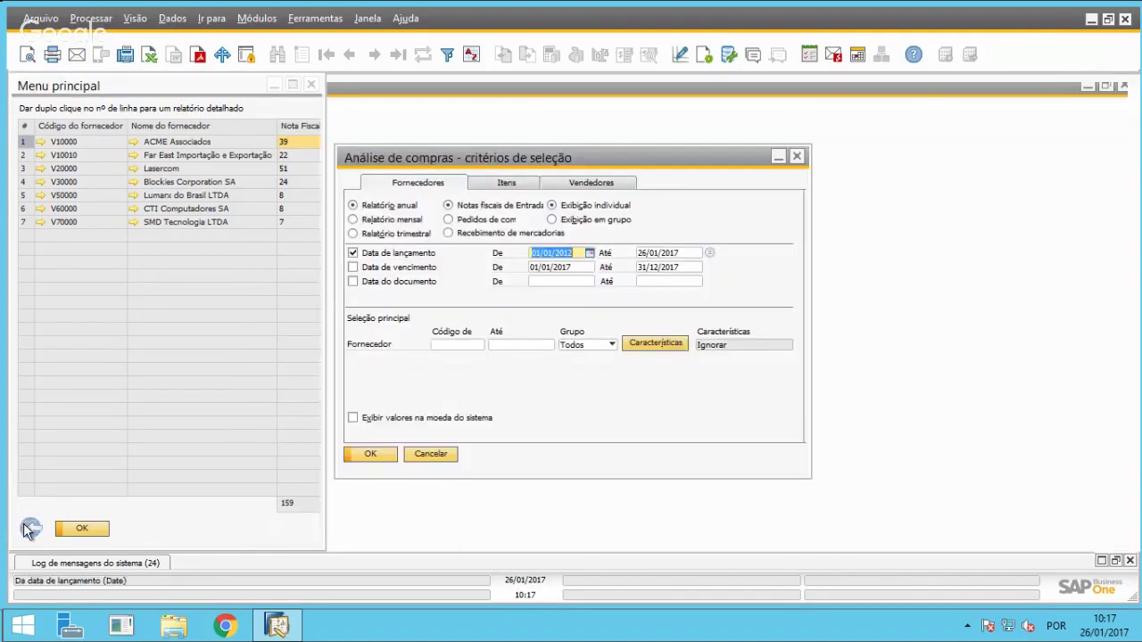
pyautogui.click(435, 453)
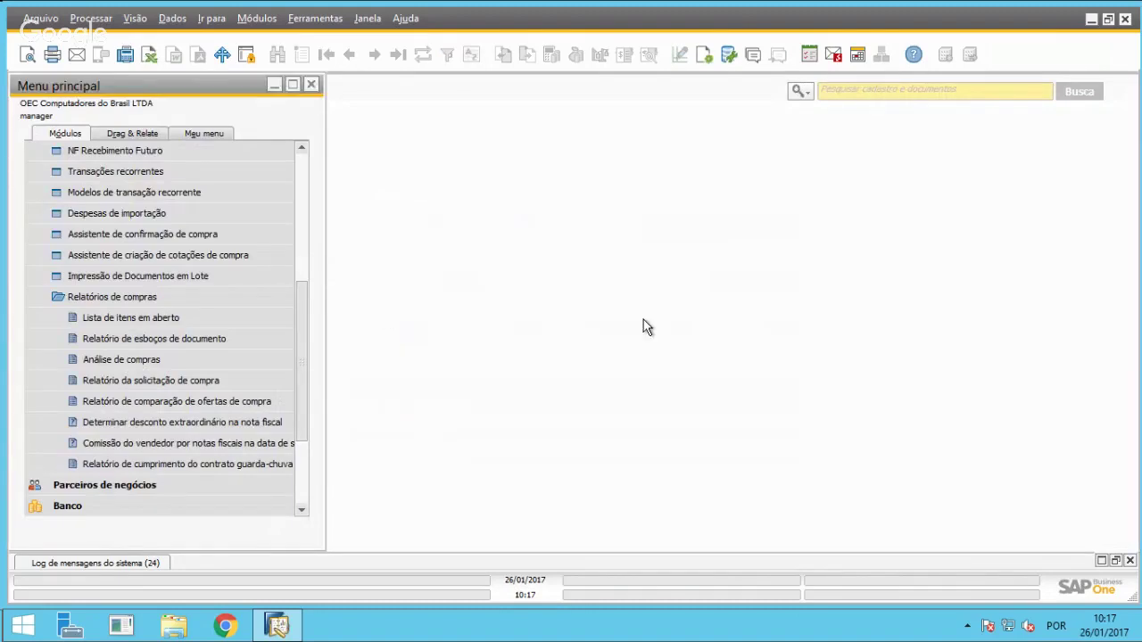